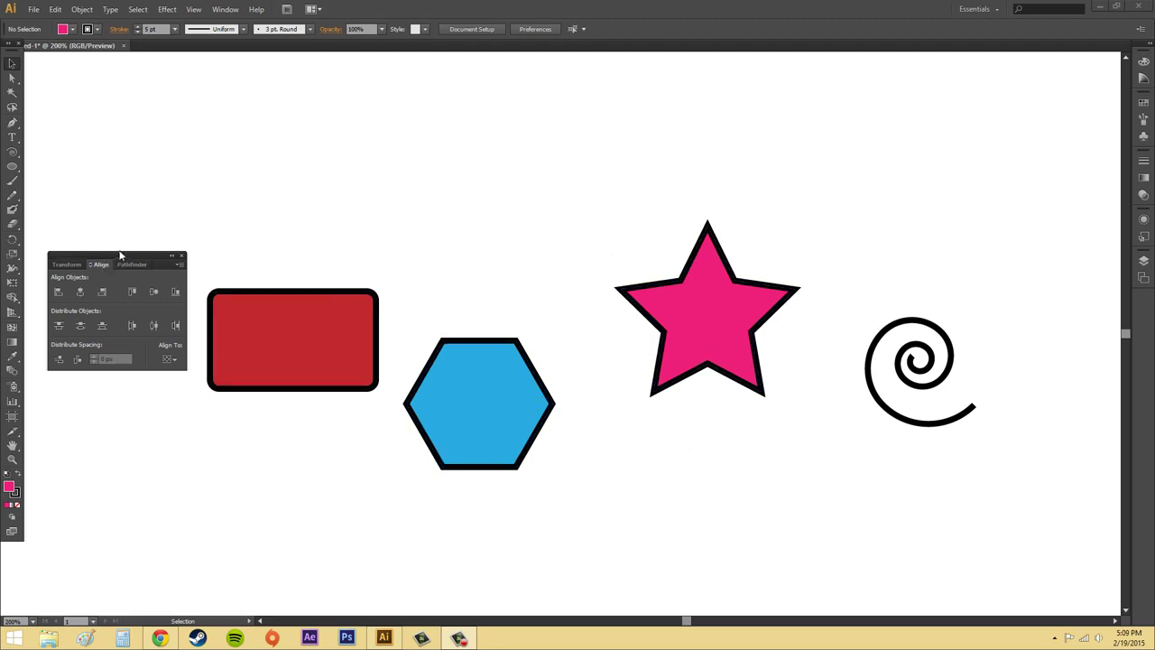
Step: Reposition the floating Align panel so it sits above the red rectangle, leaving it expanded
left_click_drag(120, 256, 127, 156)
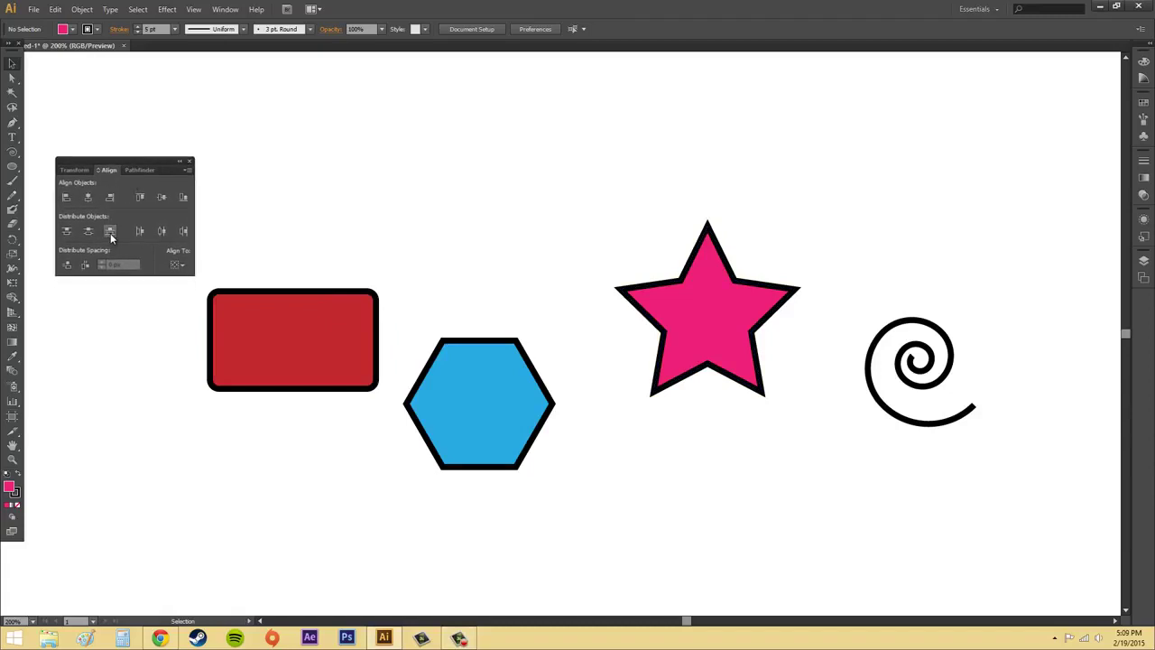
left_click(222, 11)
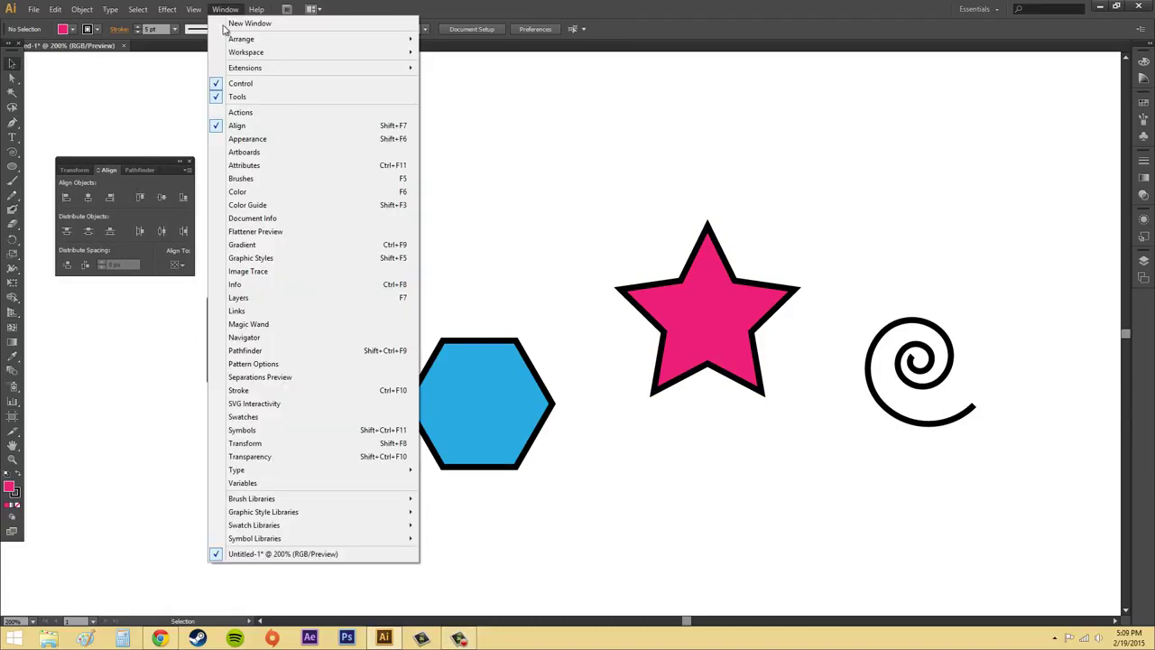
left_click(581, 131)
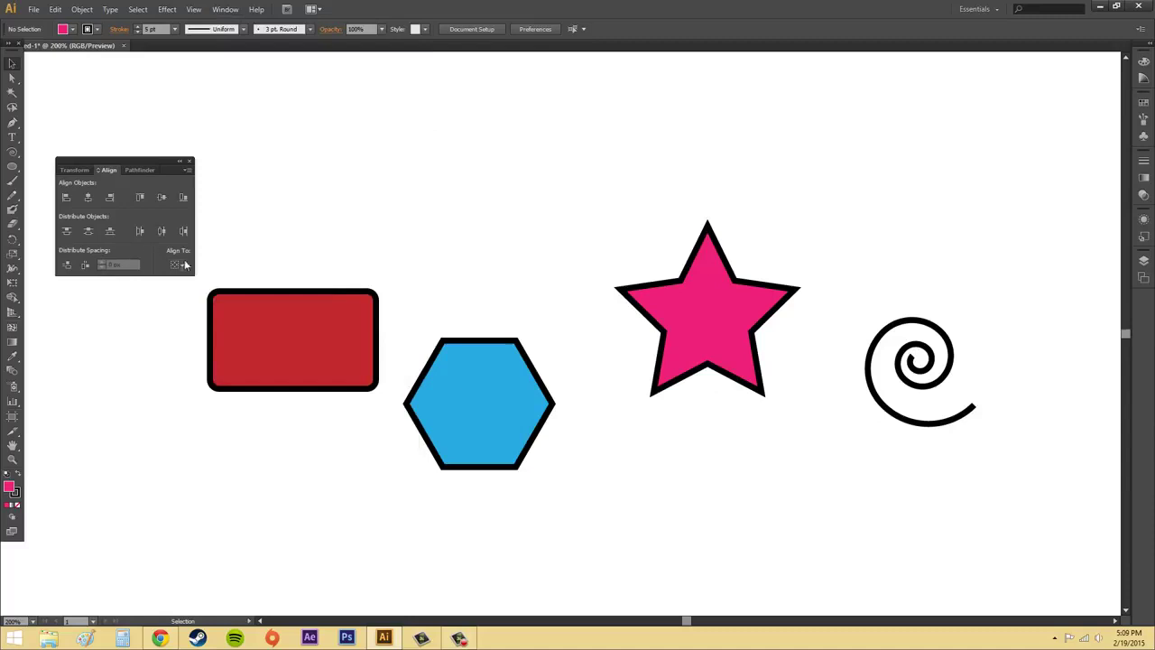
left_click(179, 162)
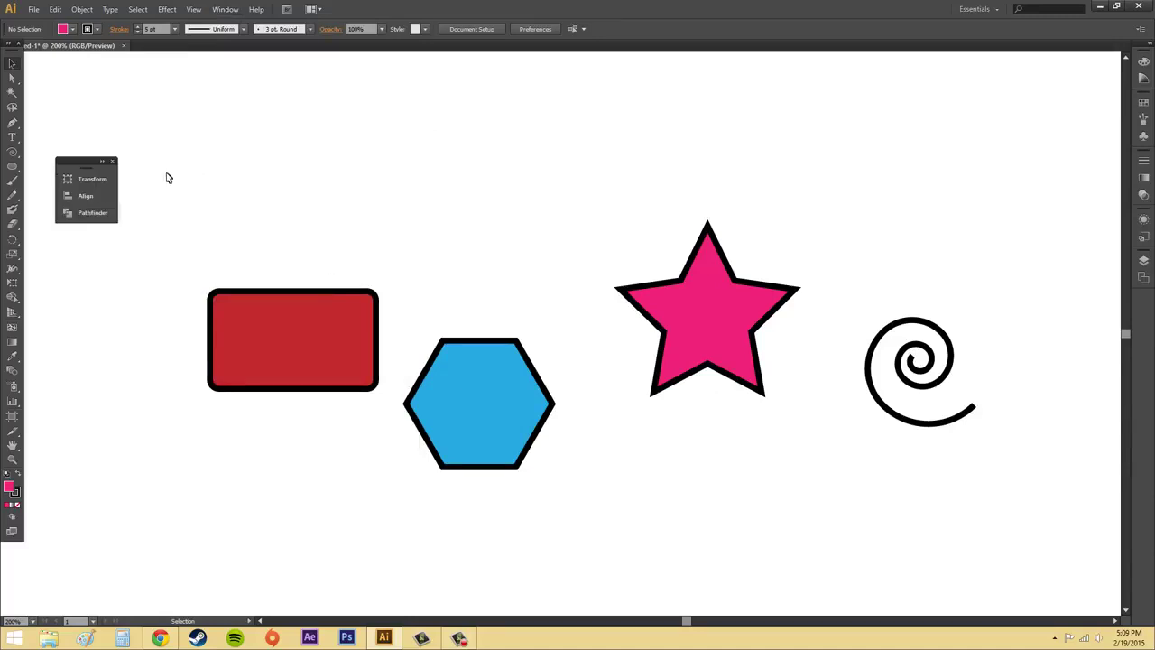
left_click(103, 163)
Step: Hide the Align panel's extra options and turn off Use Preview Bounds
left_click(186, 170)
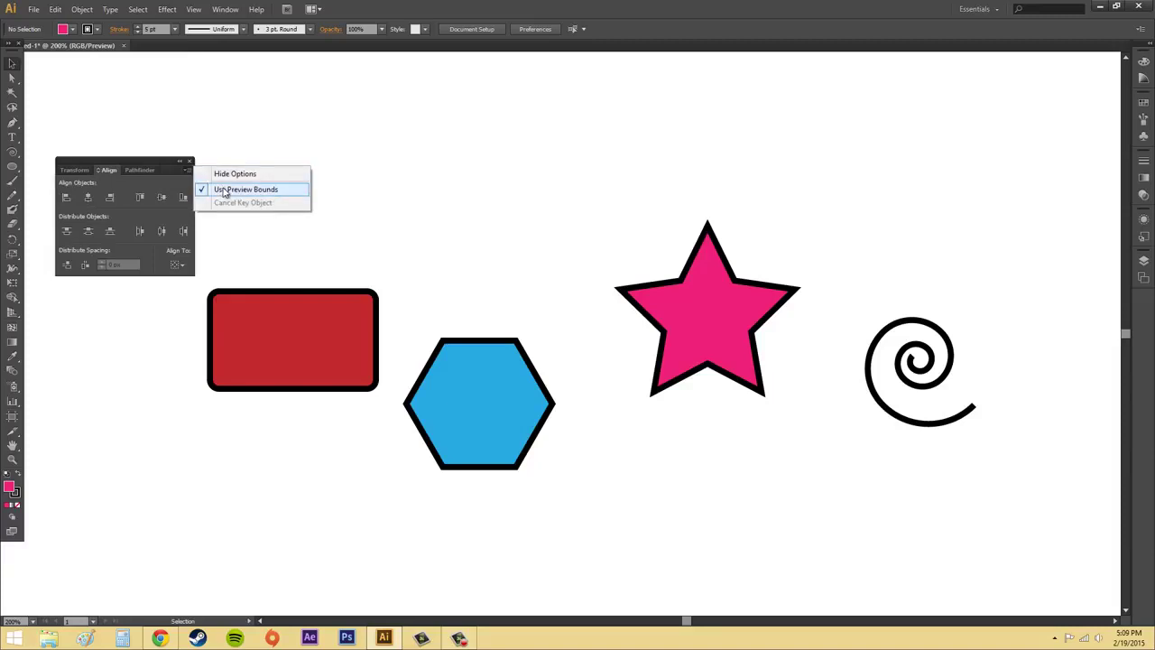
left_click(221, 174)
left_click(187, 170)
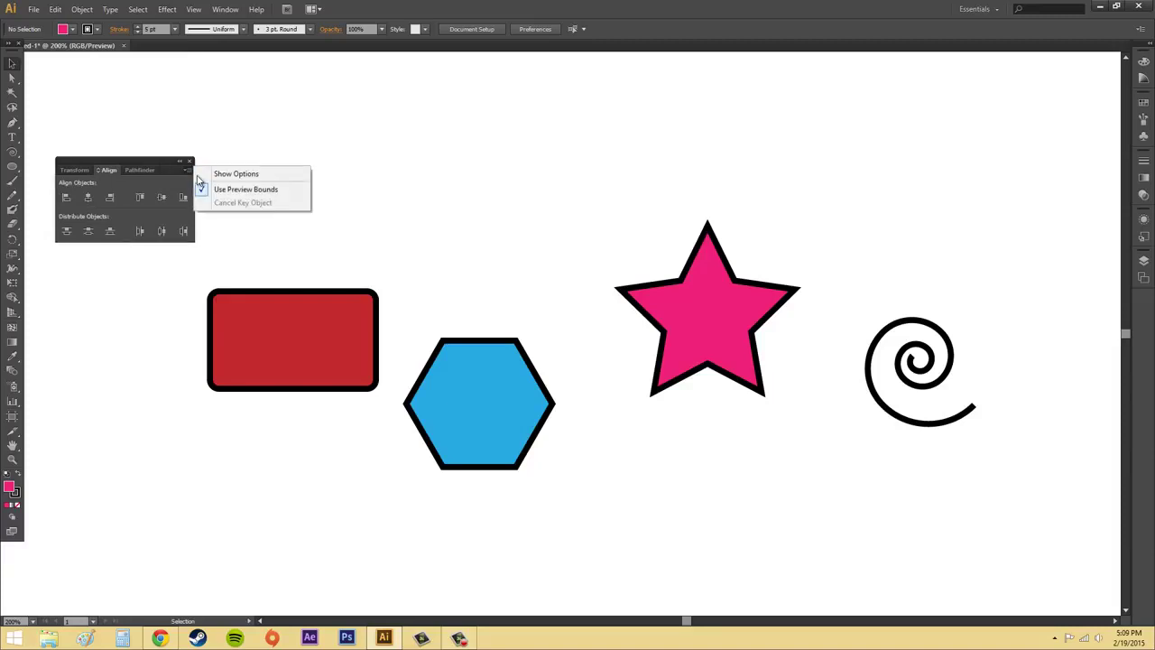
left_click(232, 188)
left_click(187, 171)
left_click(177, 185)
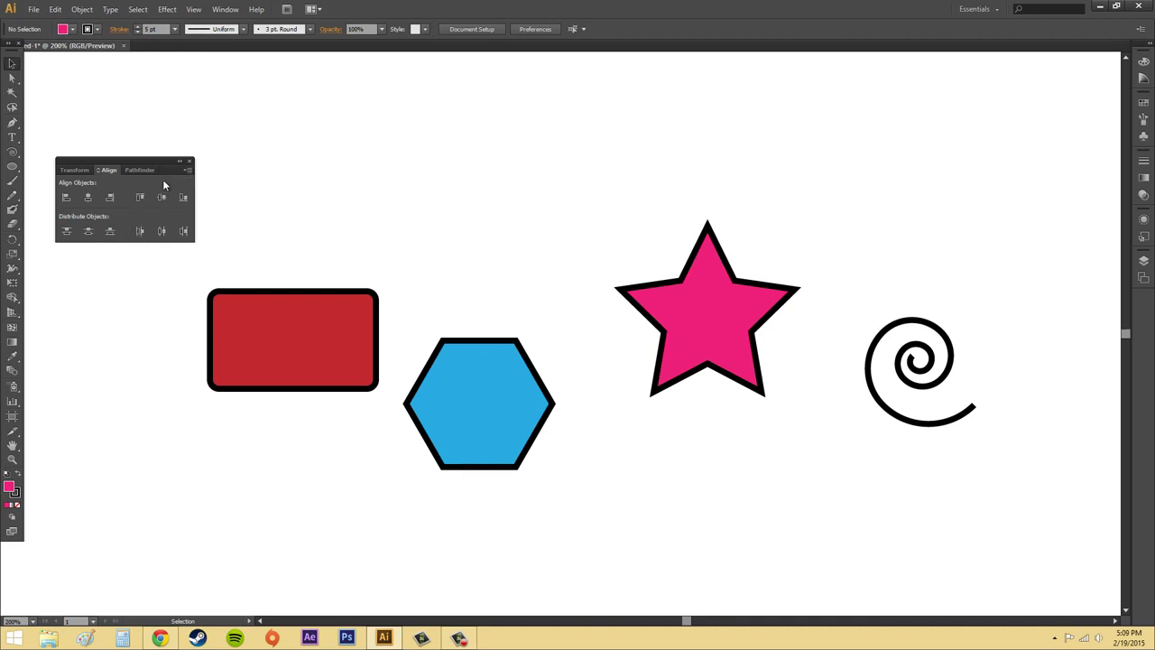
Step: Turn on Use Preview Bounds so alignment takes the shapes' strokes into account
left_click(187, 169)
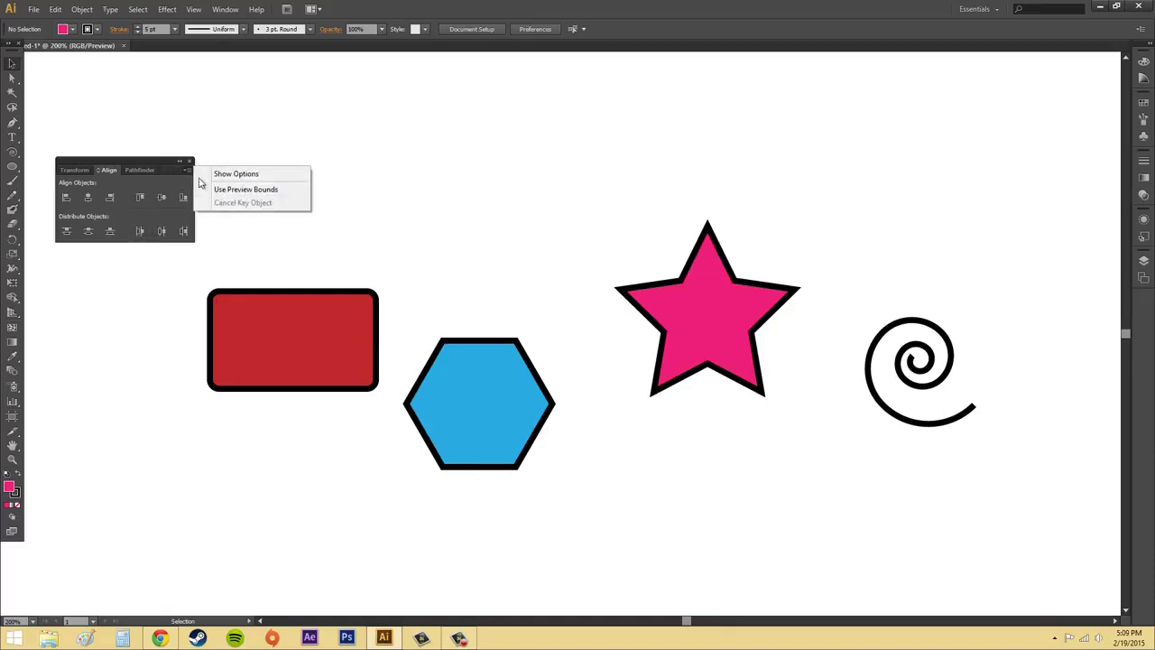
left_click(264, 191)
left_click(187, 169)
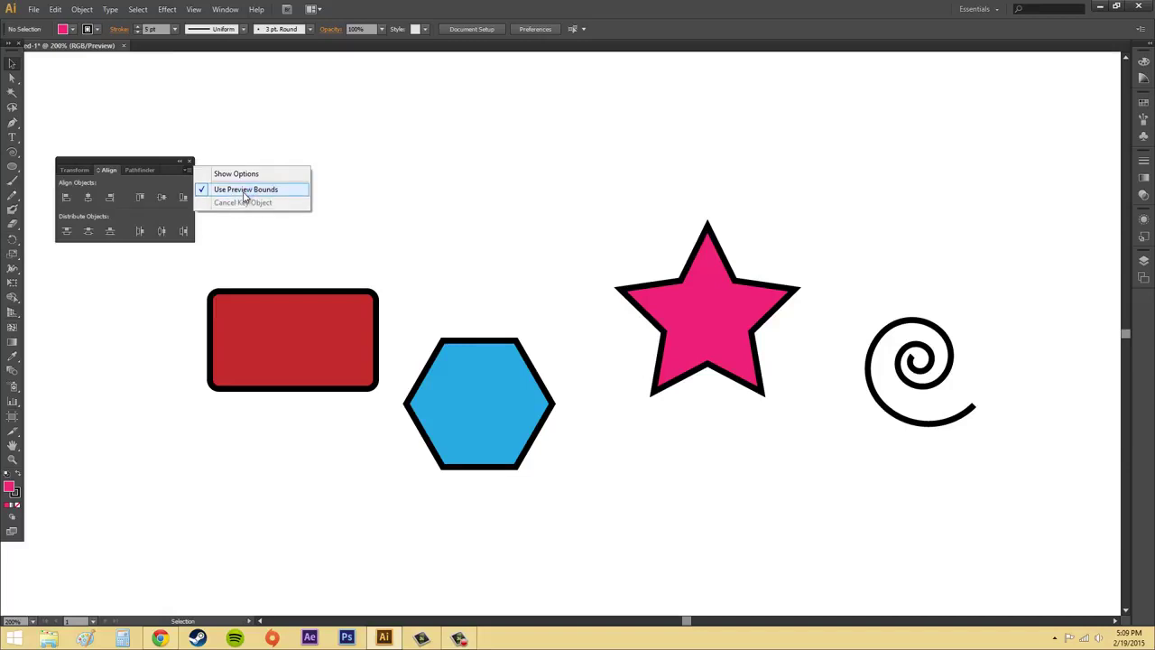
left_click(524, 272)
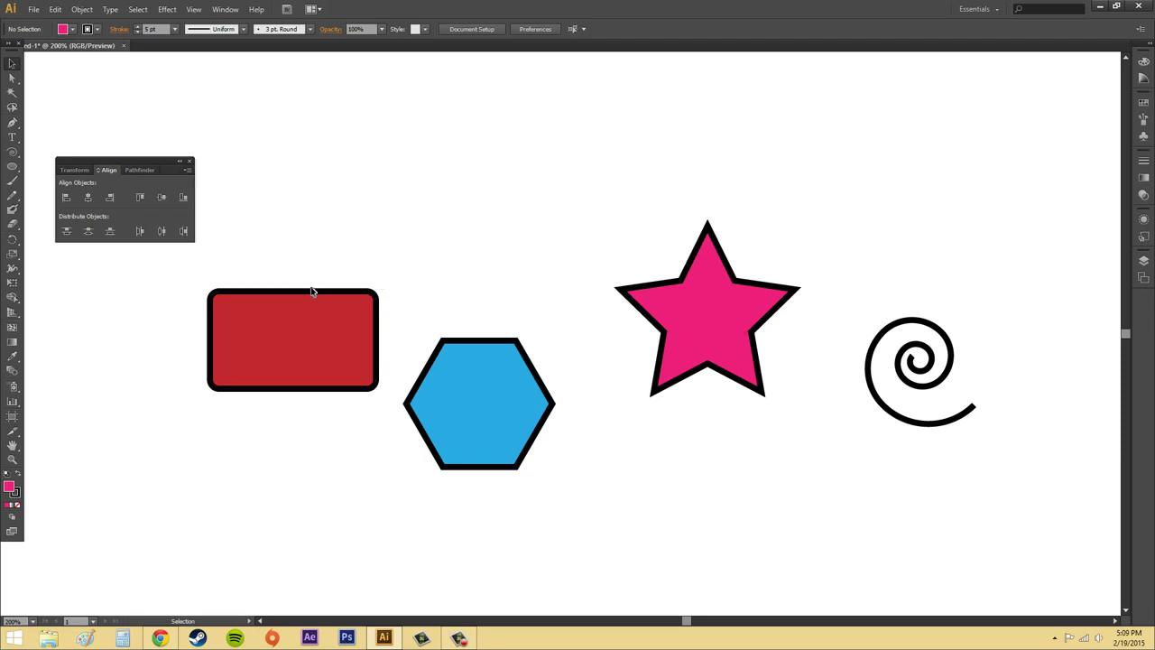
left_click(279, 292)
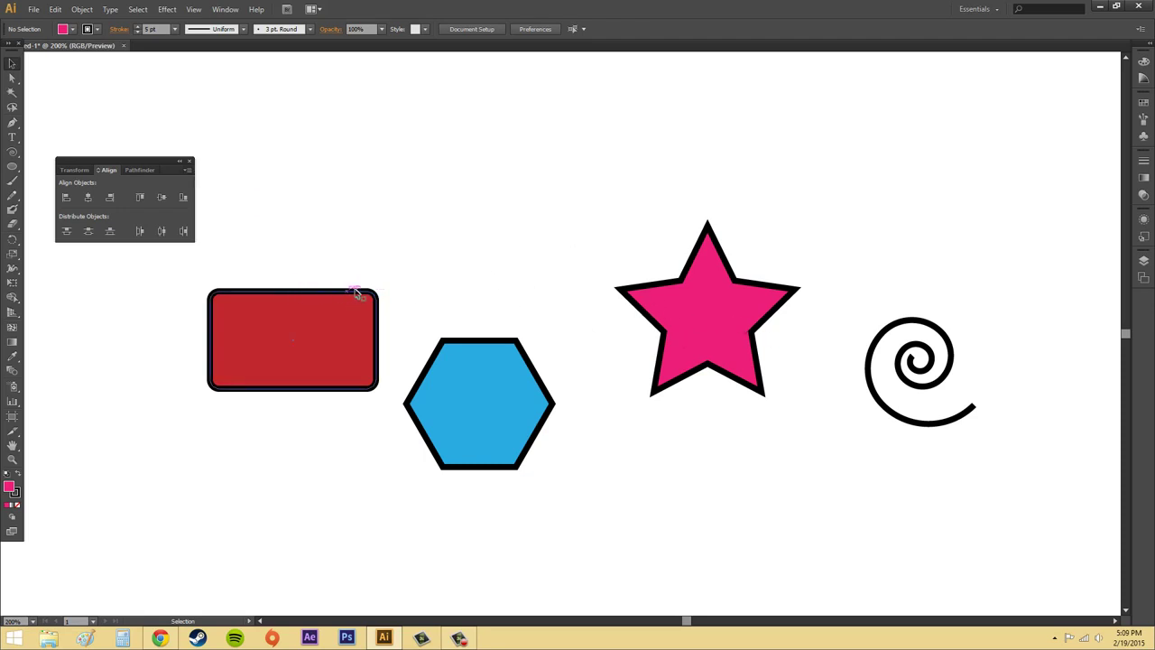
left_click(178, 108)
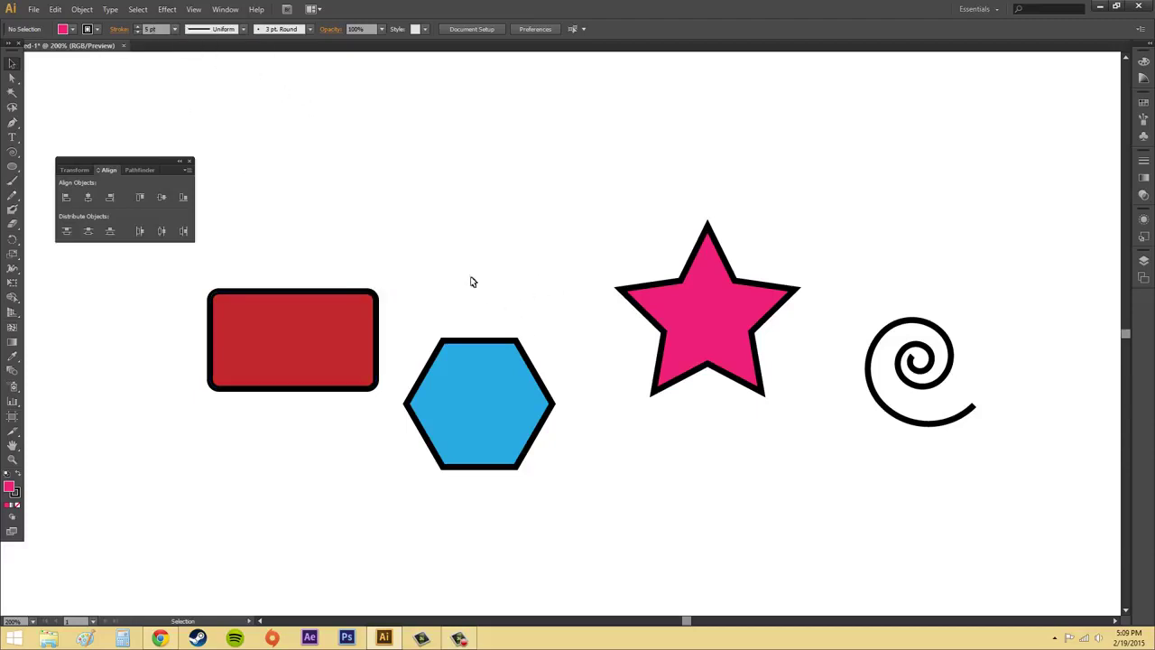
Step: Show the Align panel's extra options for Distribute Spacing and Align To
left_click(187, 170)
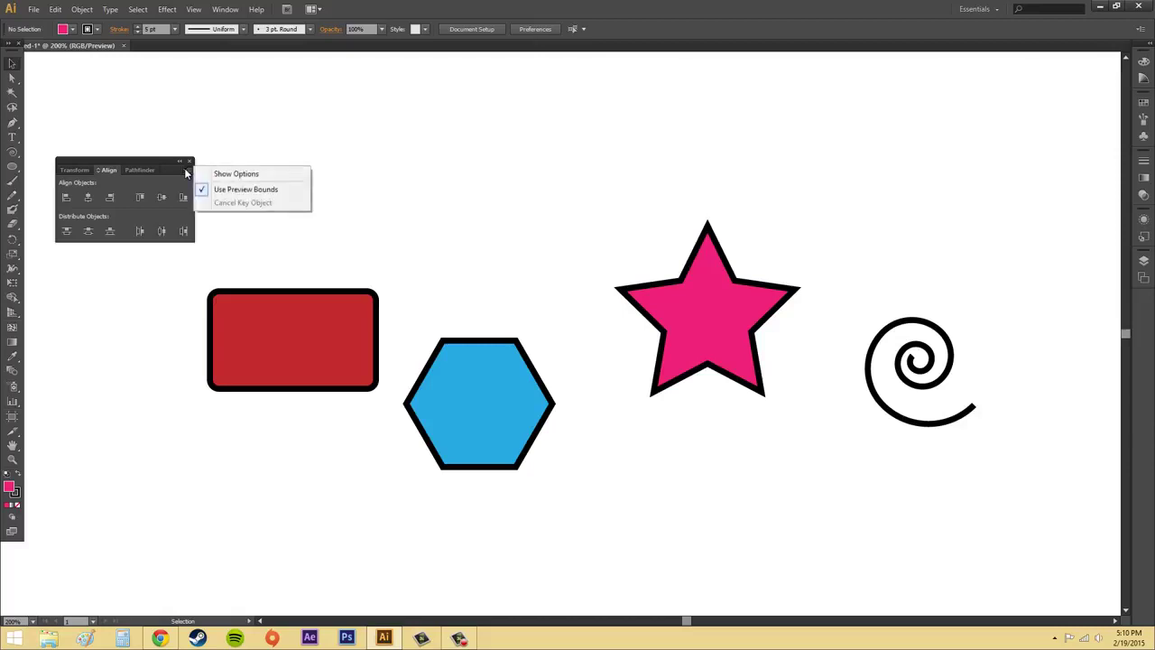
left_click(242, 176)
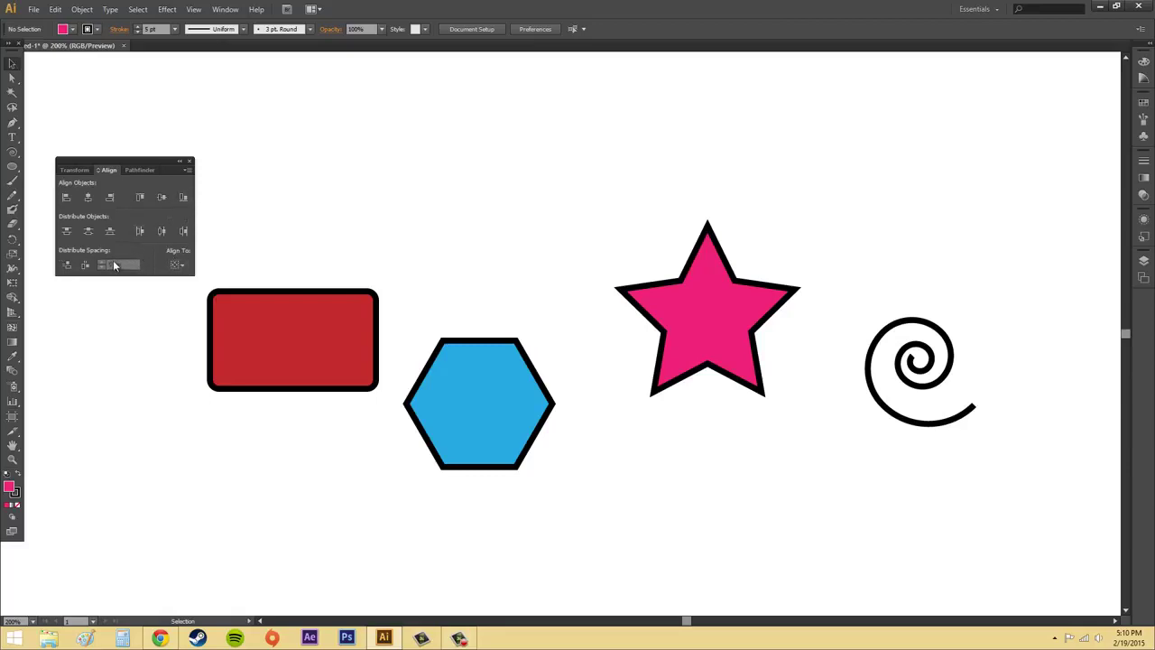
left_click(188, 170)
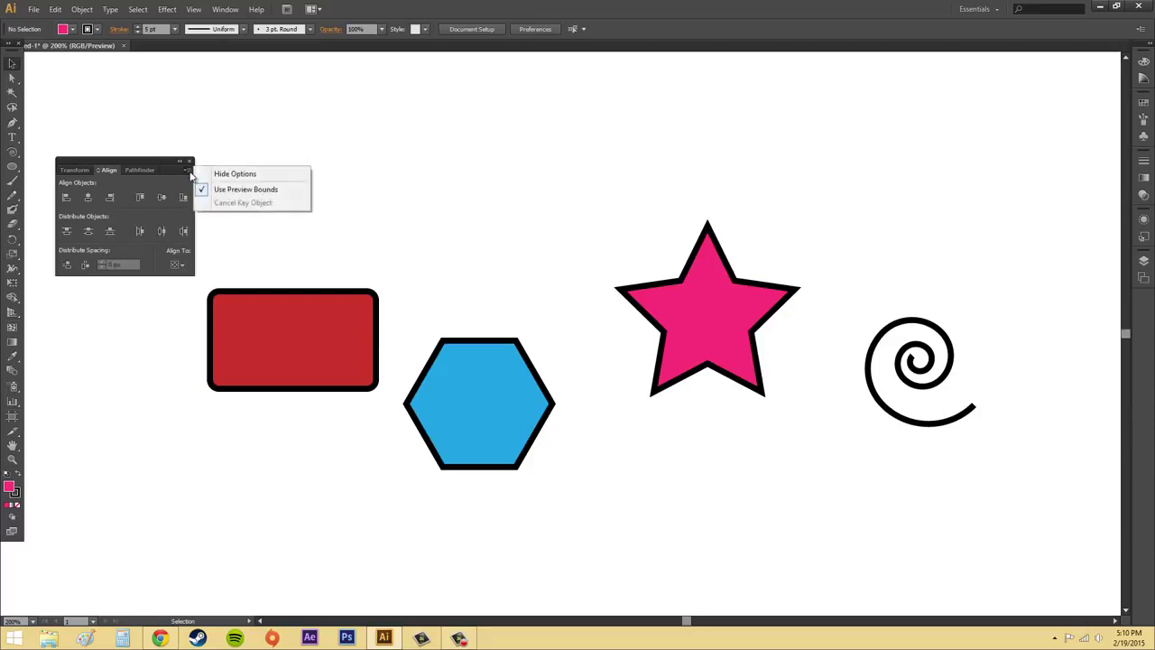
left_click(188, 170)
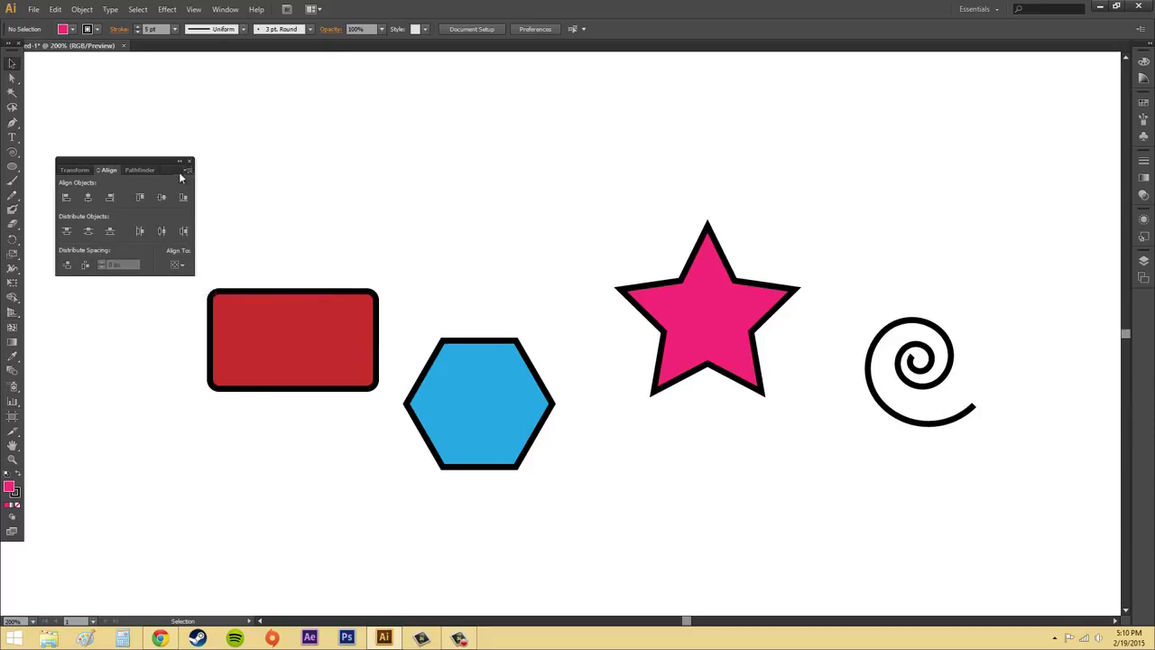
left_click(187, 171)
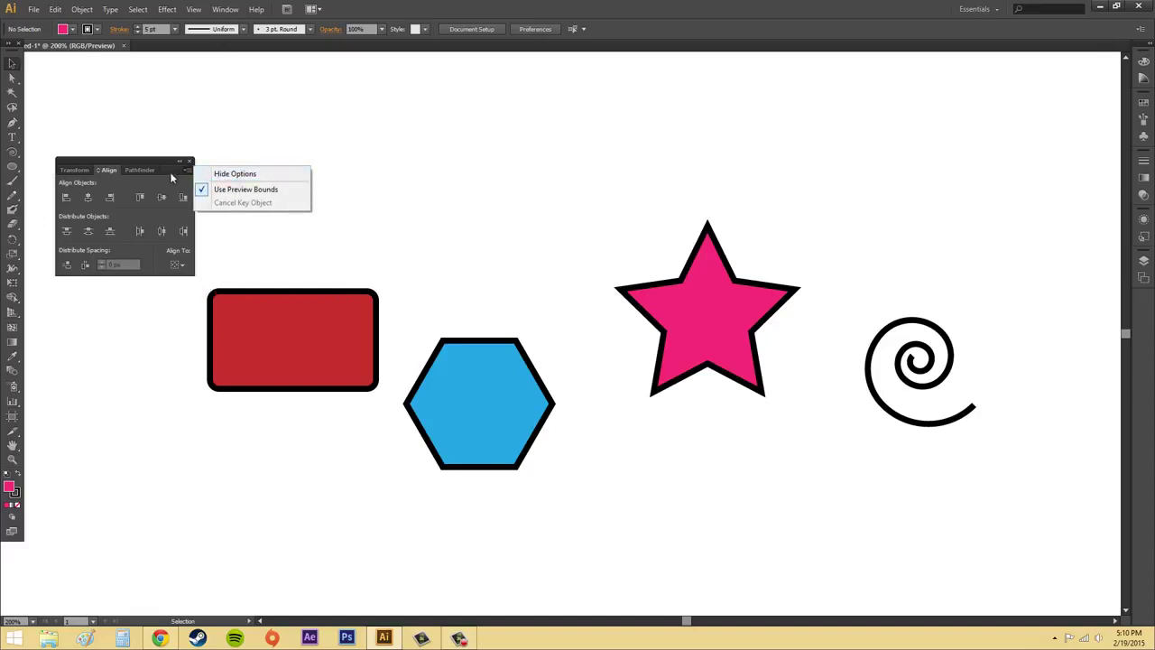
left_click(174, 171)
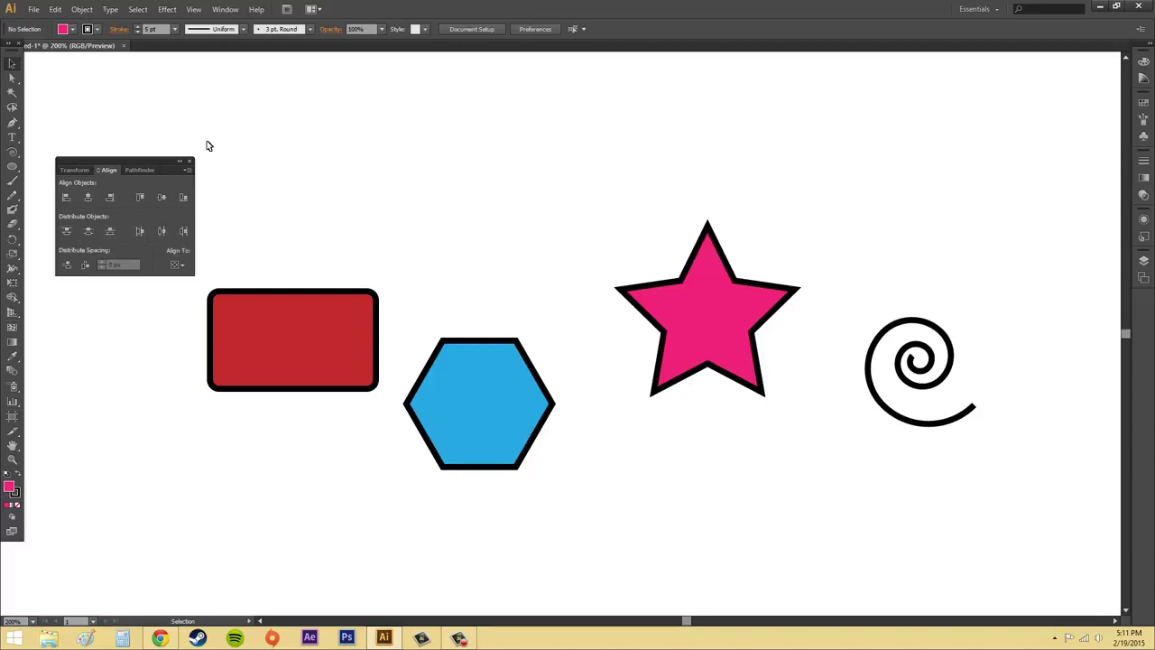
Step: Try aligning all four shapes to their common horizontal and vertical centers, and undo both alignments
left_click_drag(207, 142, 1023, 550)
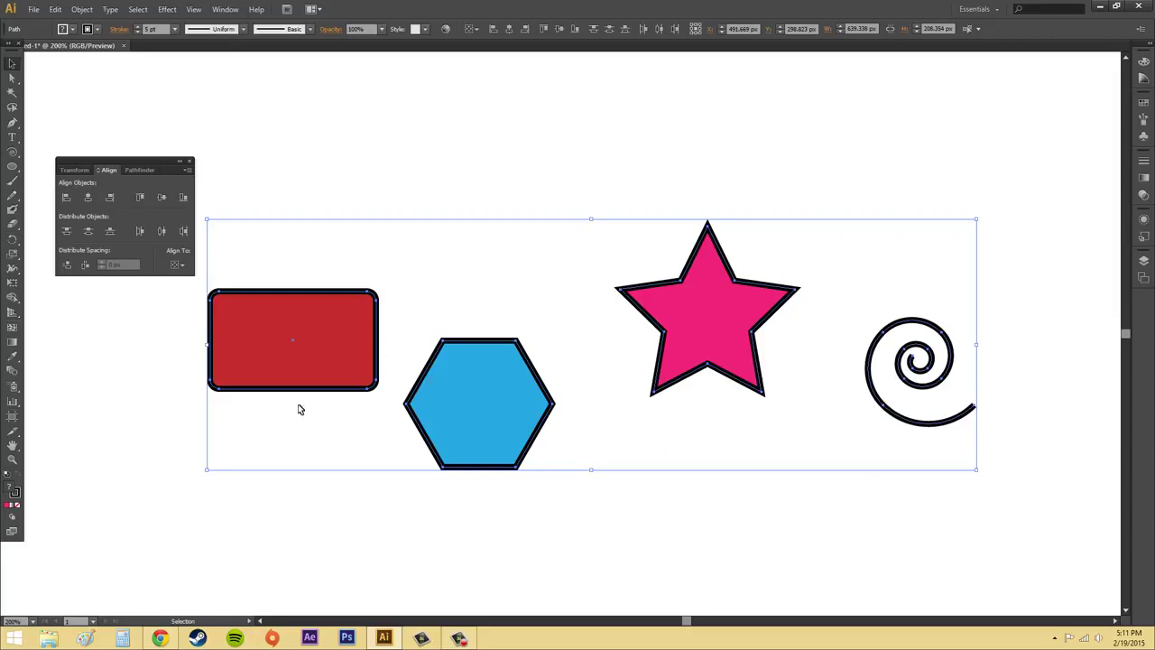
left_click(88, 198)
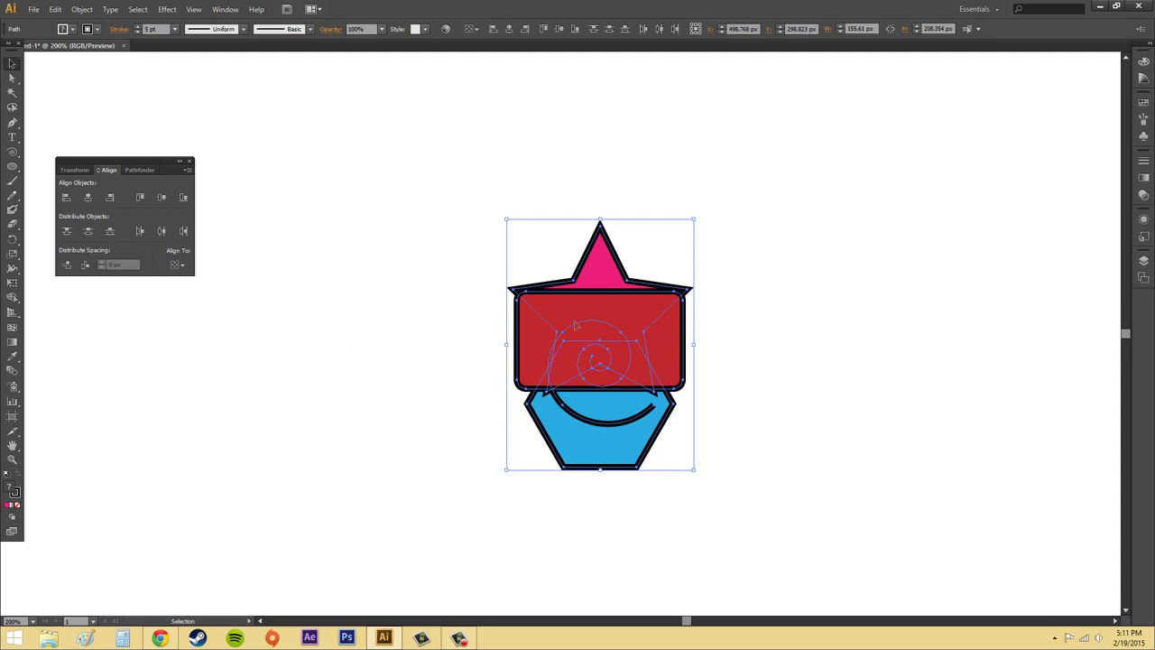
left_click(163, 200)
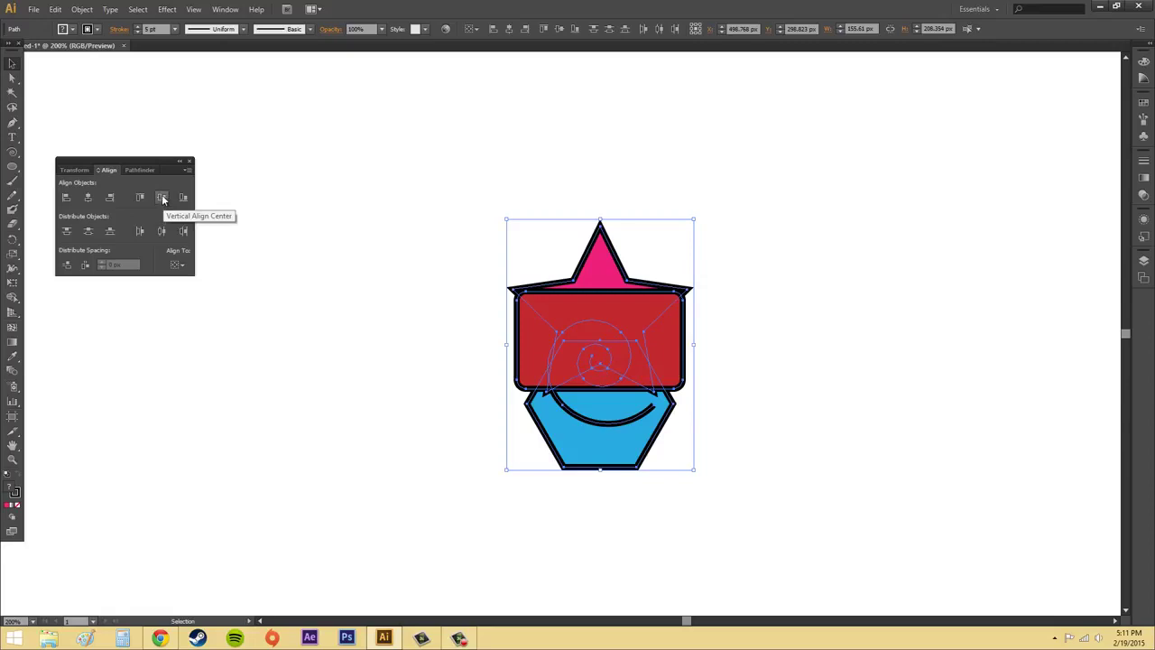
left_click(164, 200)
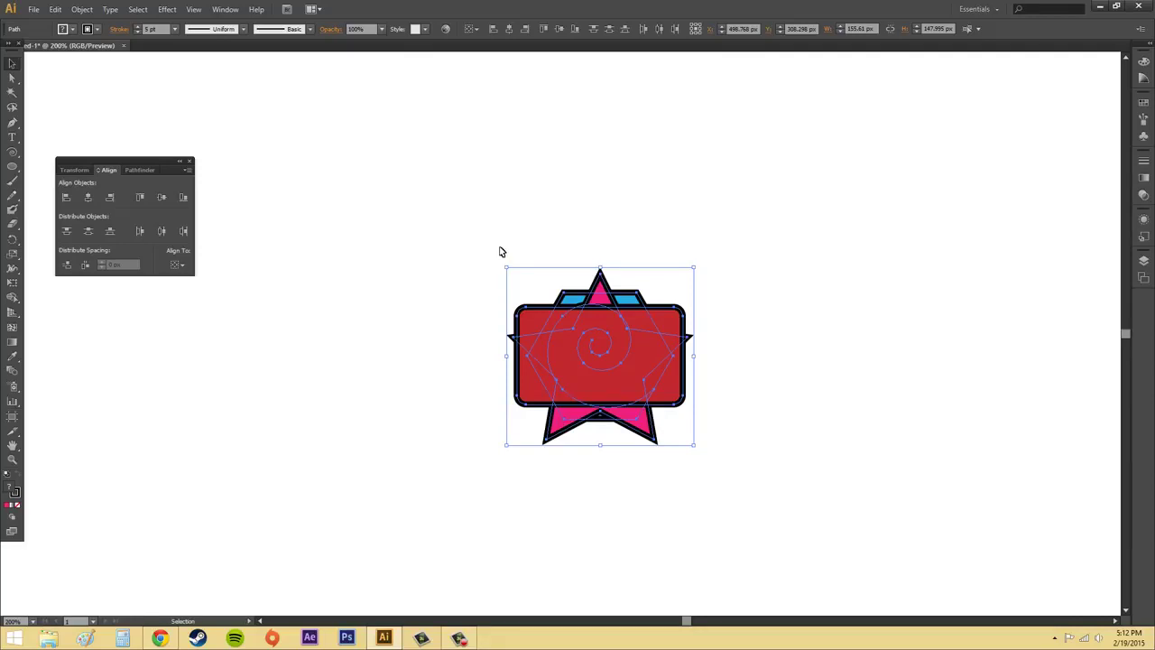
key("ctrl+z")
key("ctrl+z")
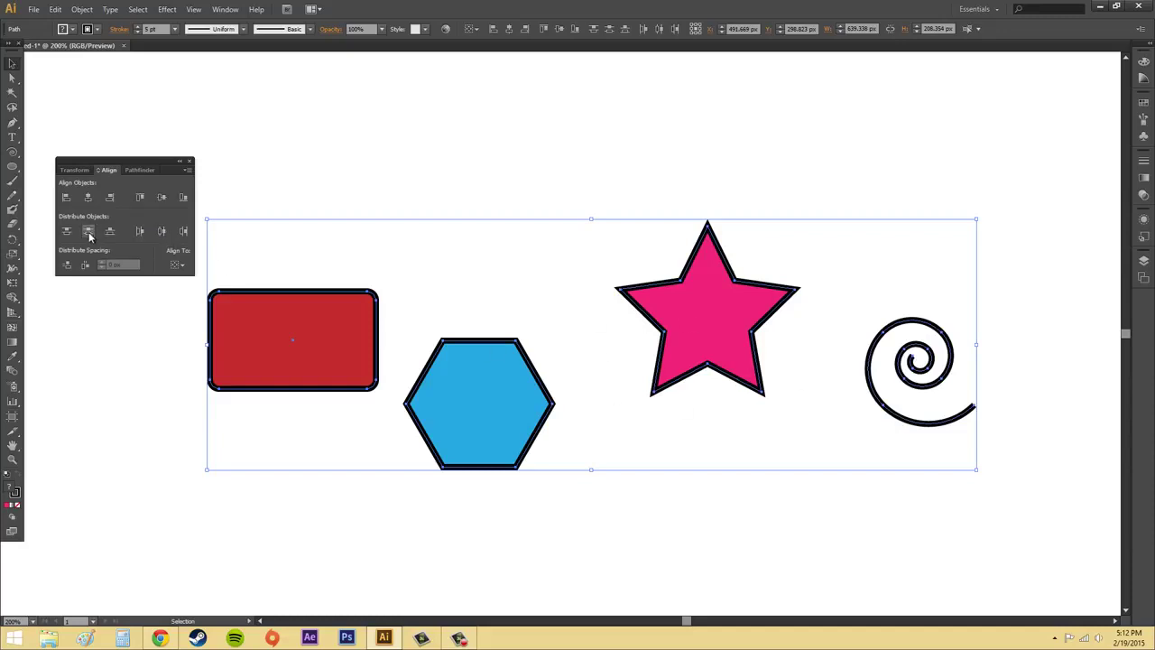
Step: Distribute the rectangle, hexagon, star and spiral by their horizontal centers, with Align To set to Align to Selection
left_click(161, 232)
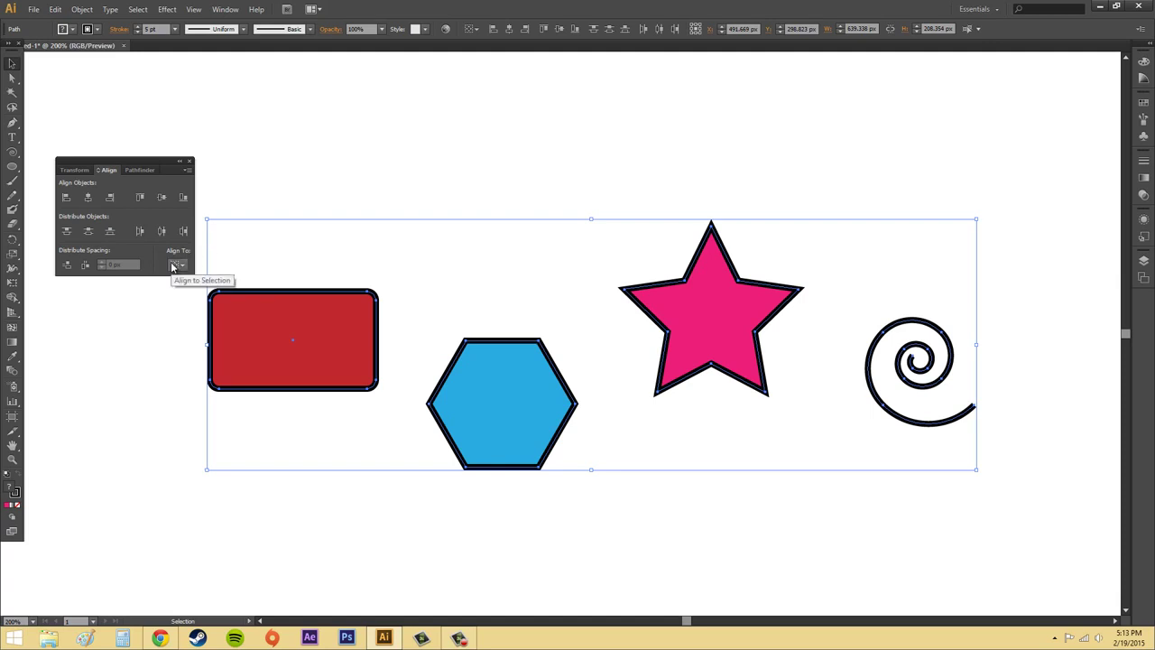
left_click(426, 273)
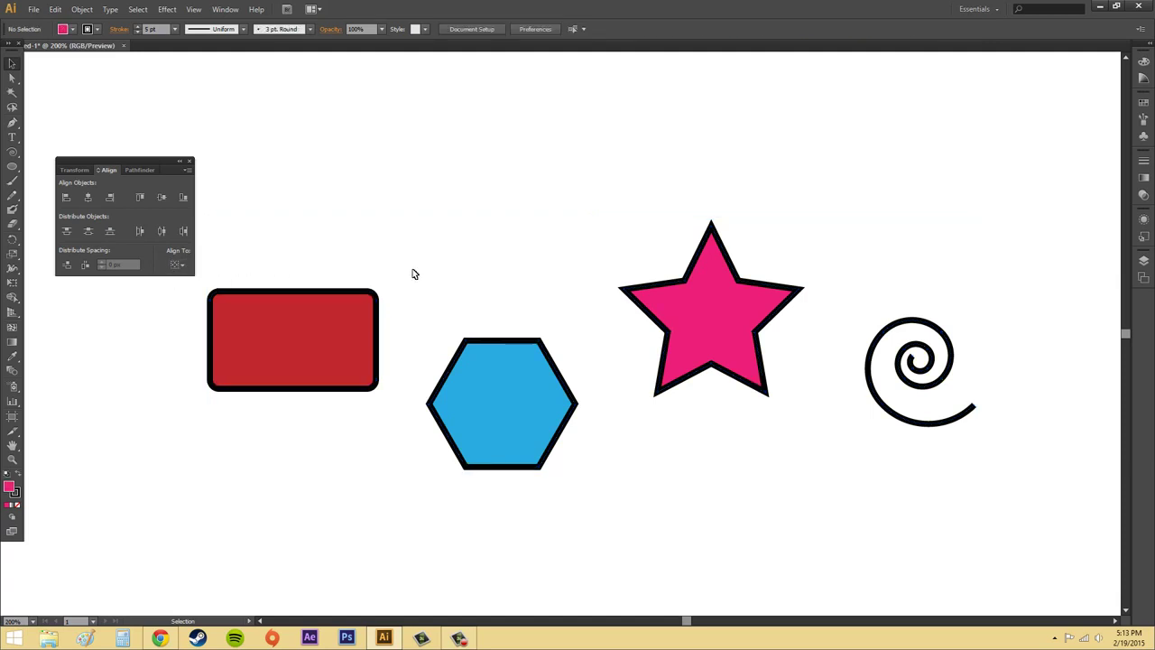
left_click(180, 265)
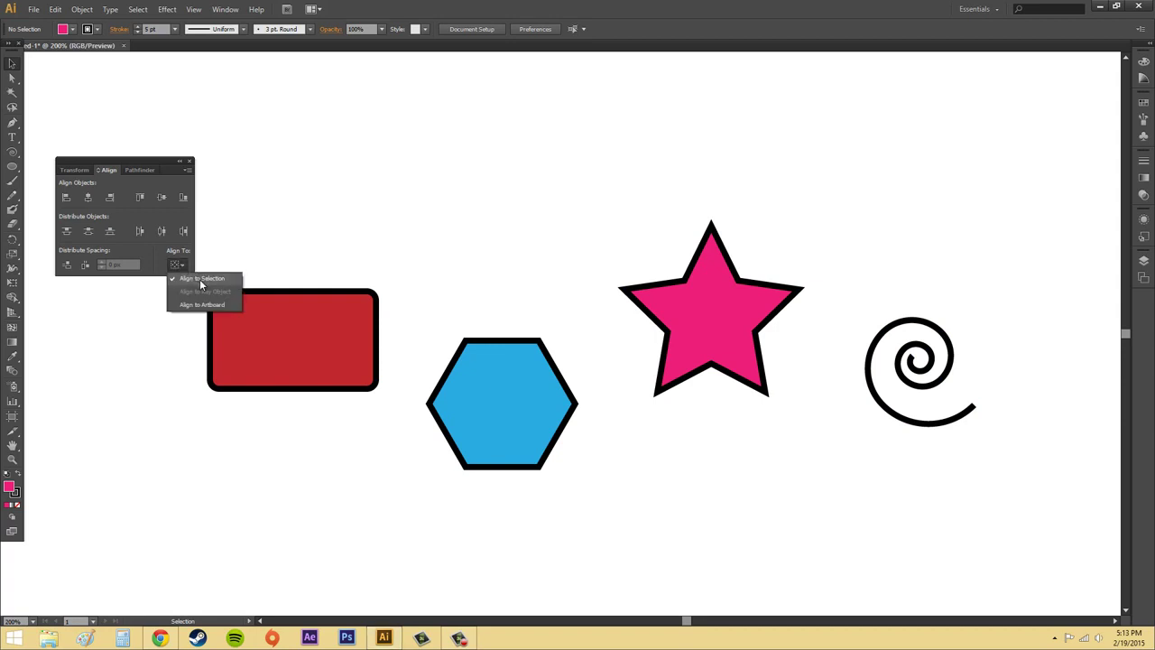
left_click(201, 283)
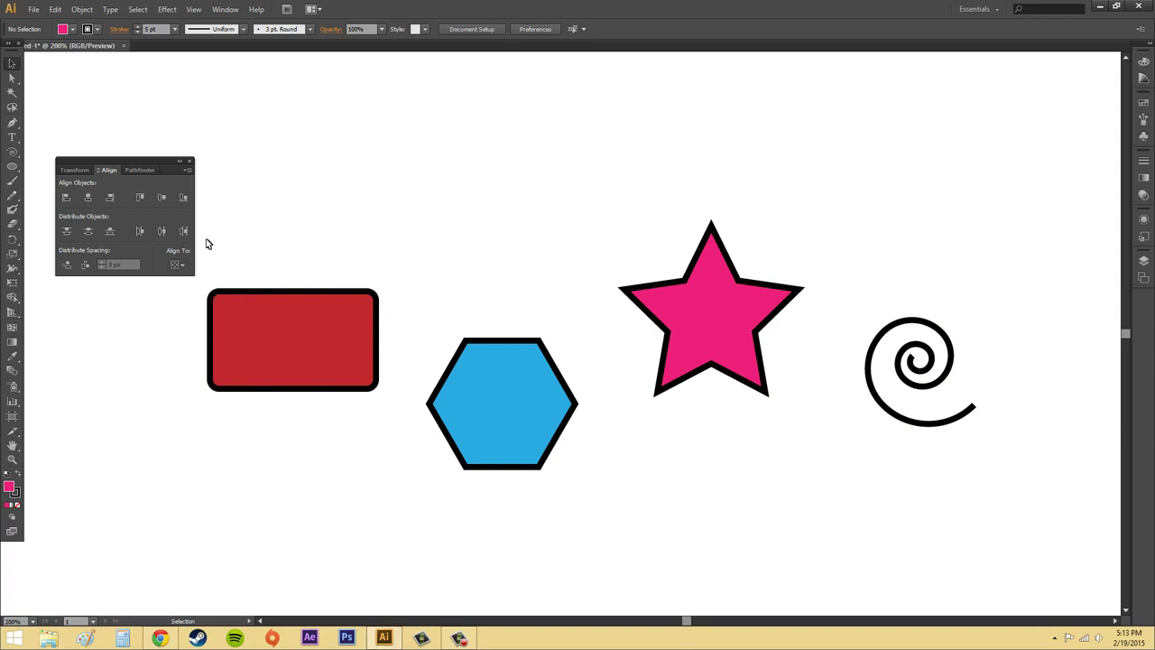
Step: Try centering all four shapes horizontally on the blue hexagon as the key object, and undo that alignment
left_click(494, 374)
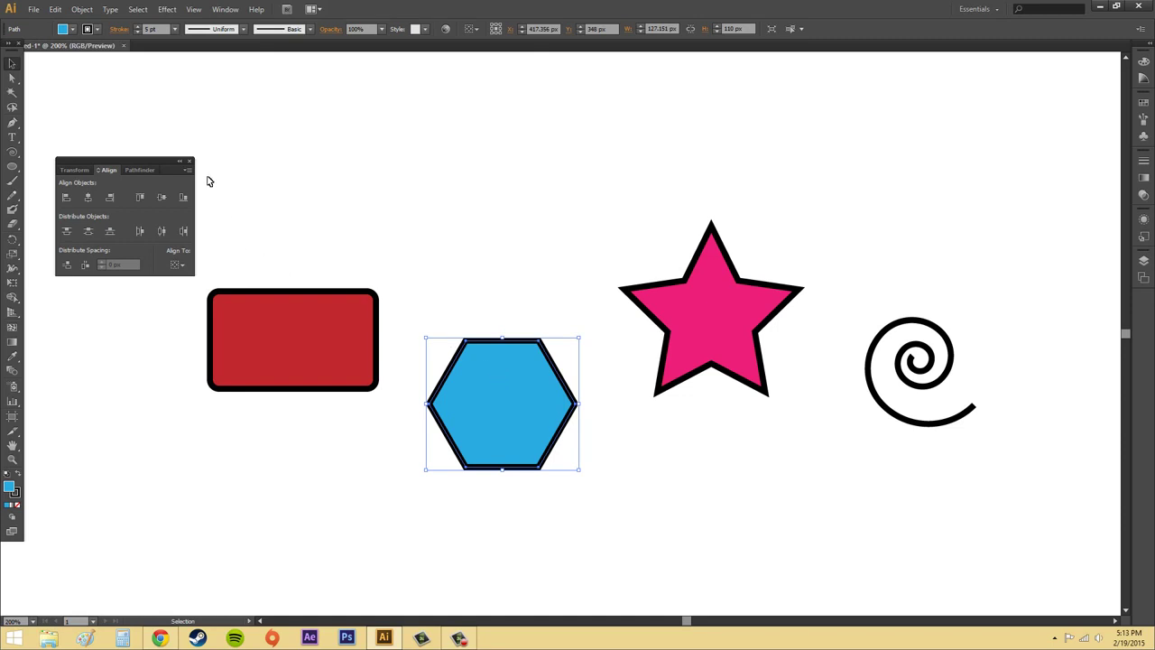
left_click_drag(207, 174, 1027, 565)
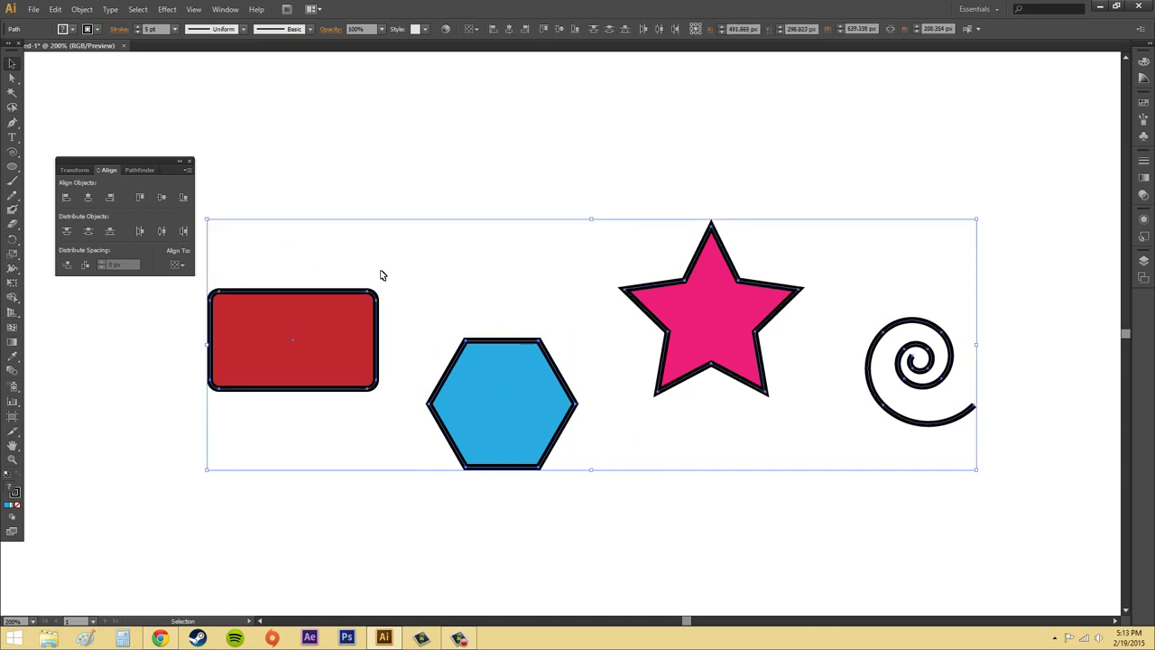
left_click(178, 265)
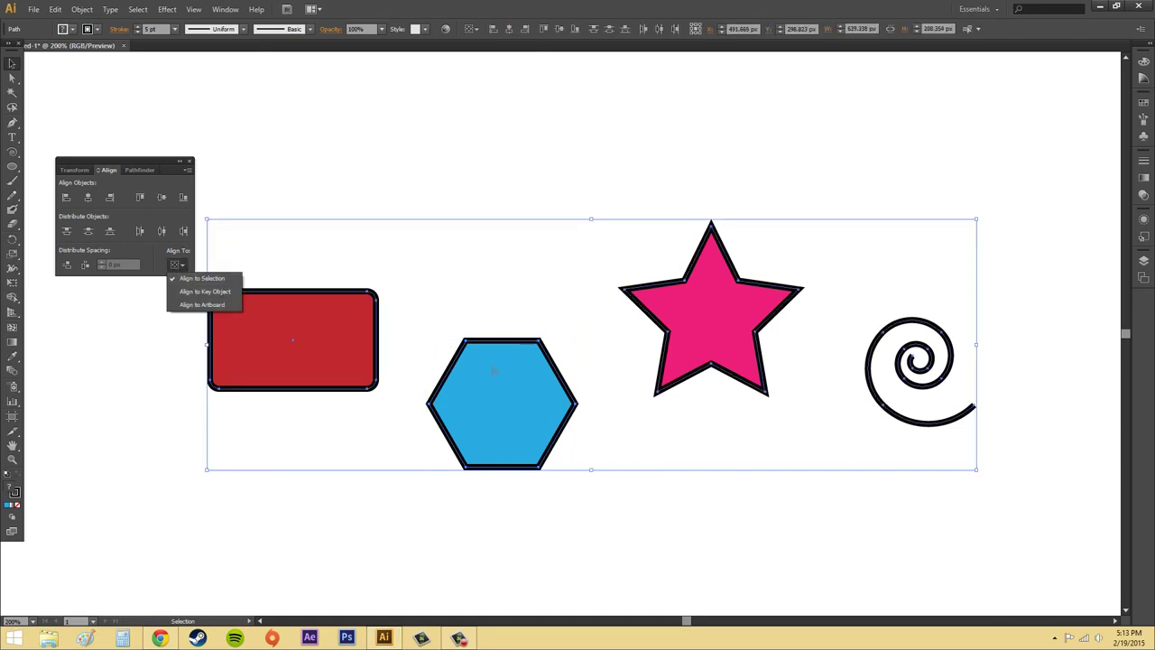
left_click(196, 278)
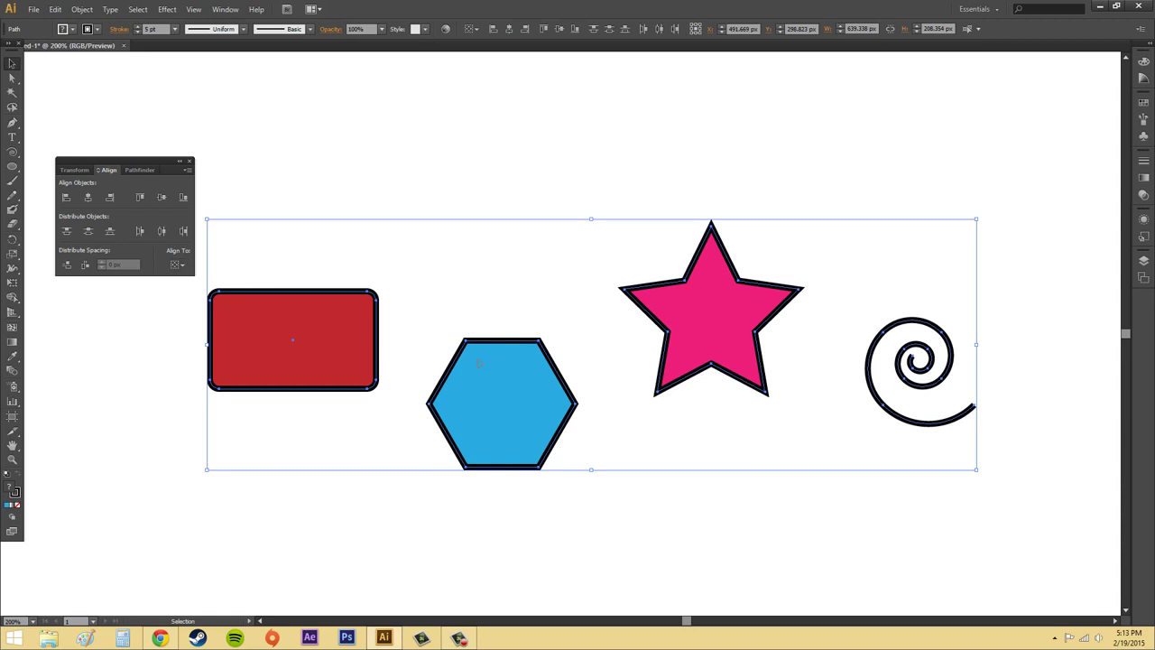
left_click(530, 389)
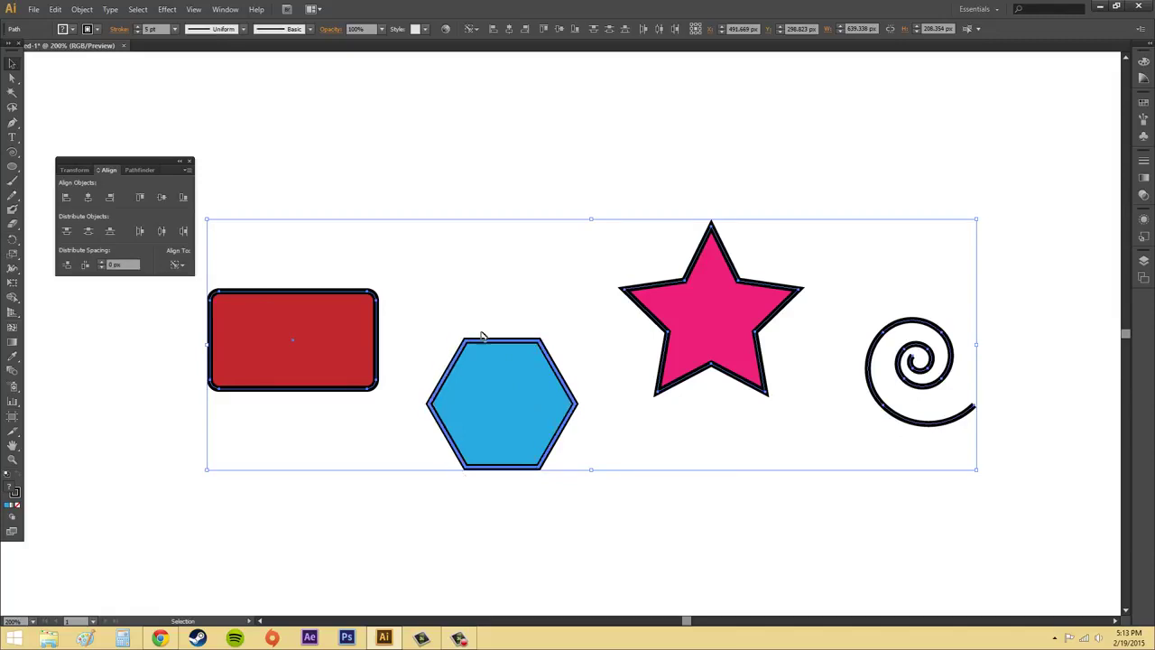
left_click(87, 198)
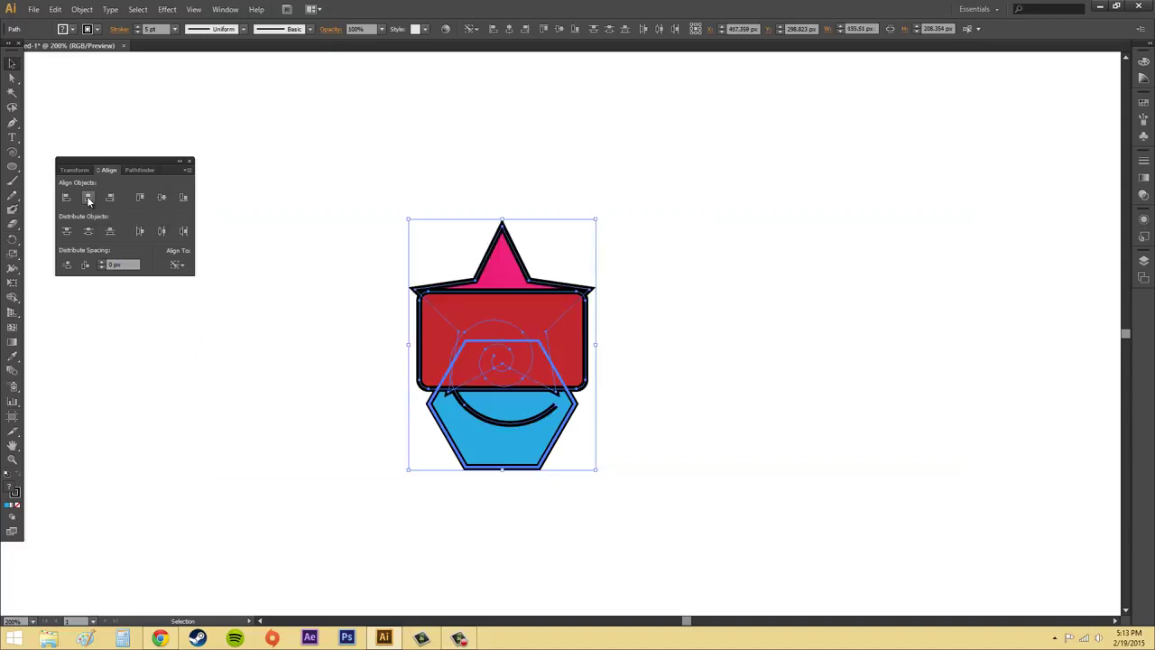
key("ctrl+z")
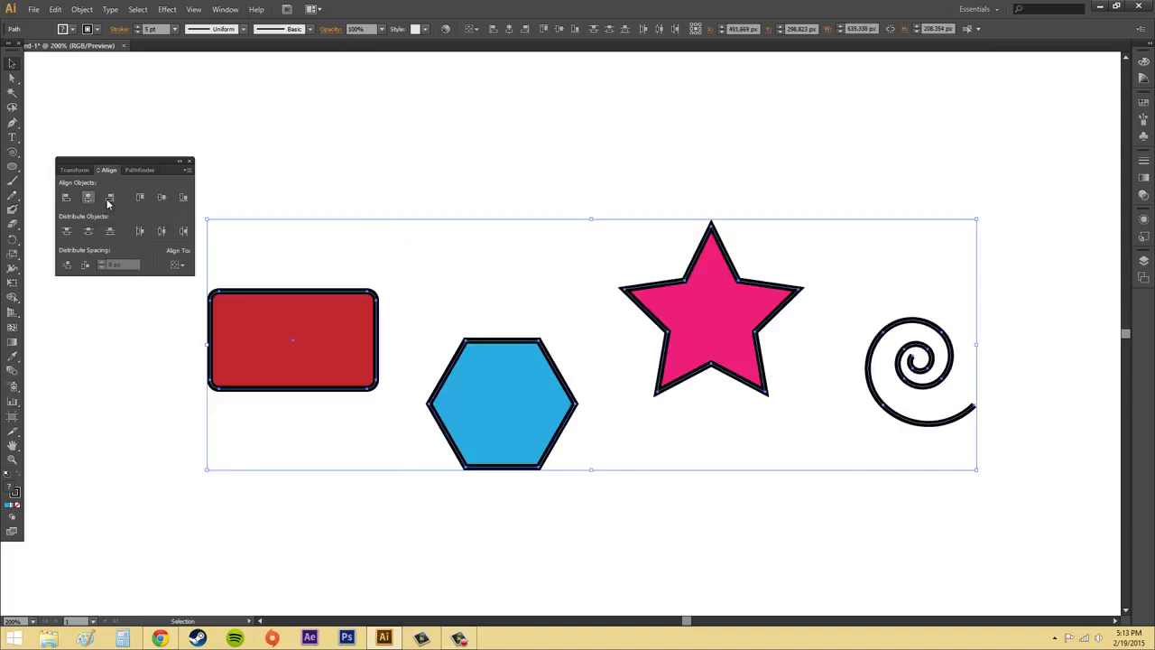
Step: Align the four selected shapes in one row by their vertical centers
left_click(161, 198)
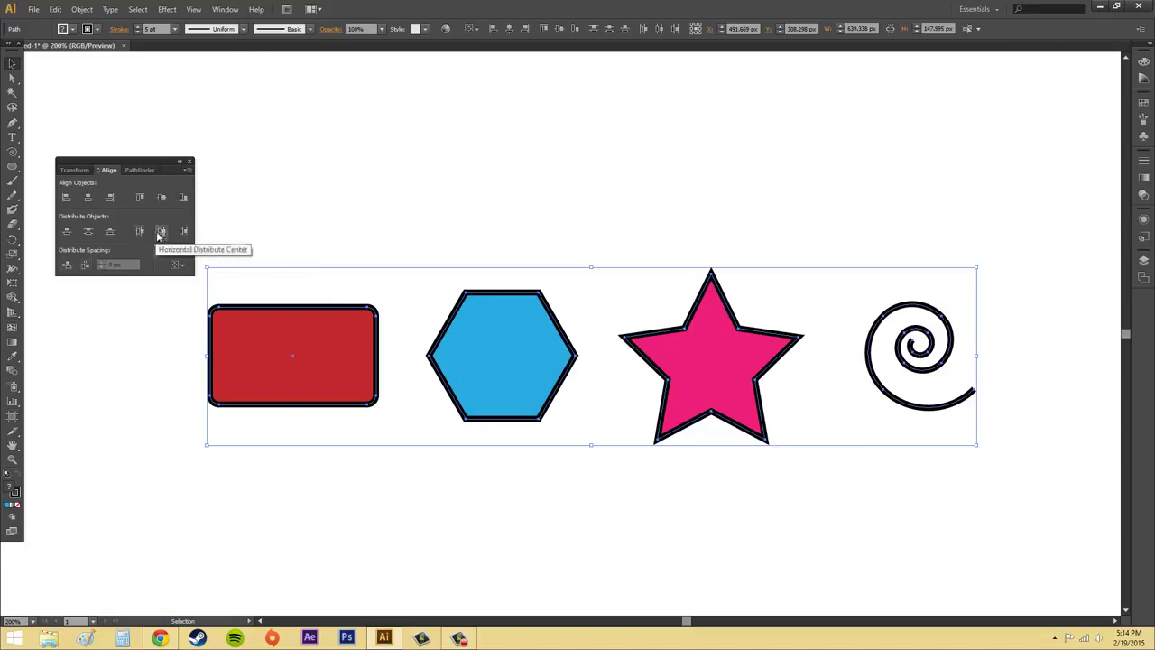
Step: Distribute the spacing between the rectangle, hexagon, star and spiral evenly, first horizontally and repeatedly vertically, and deselect them
left_click(85, 266)
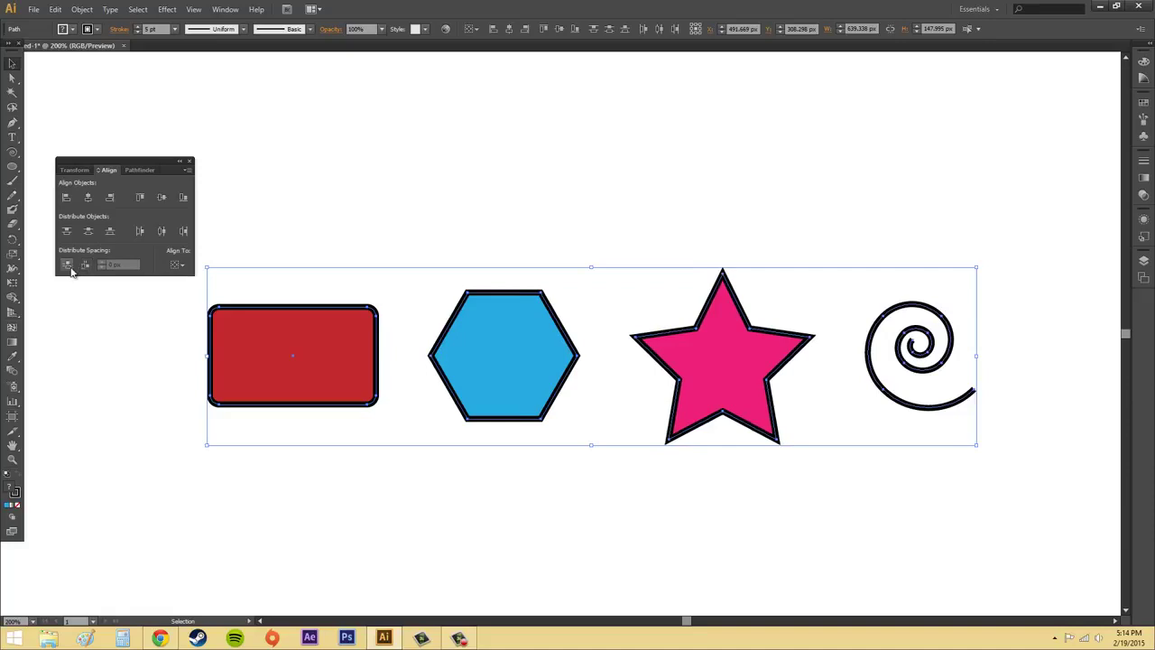
left_click(67, 265)
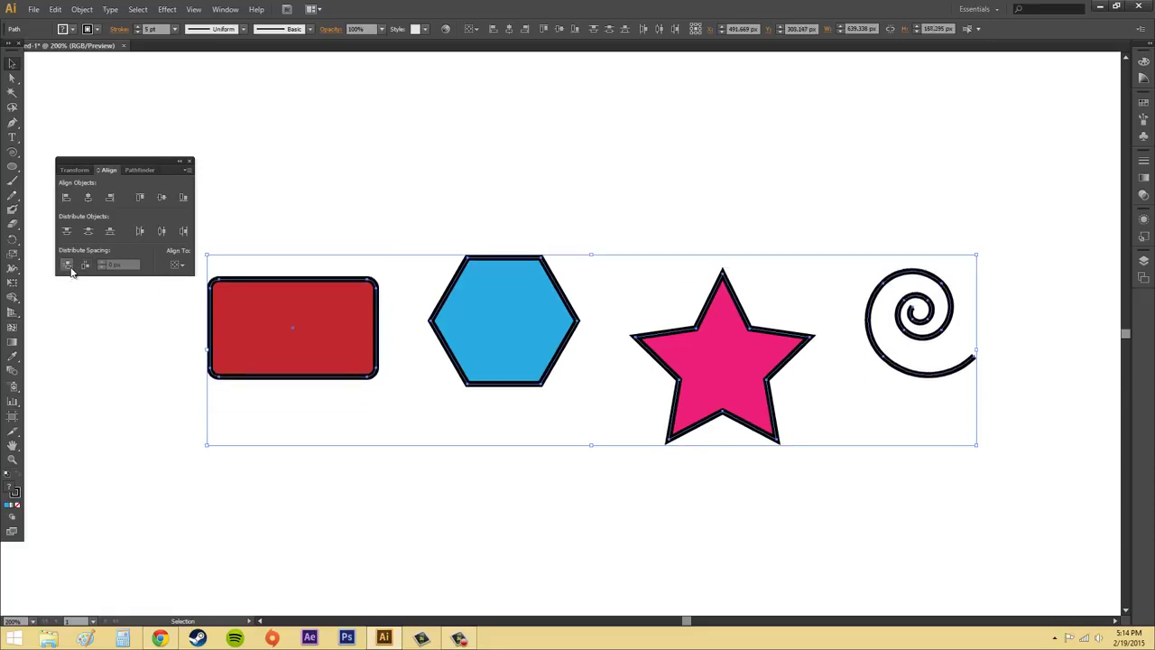
left_click(70, 268)
left_click(71, 268)
left_click(70, 268)
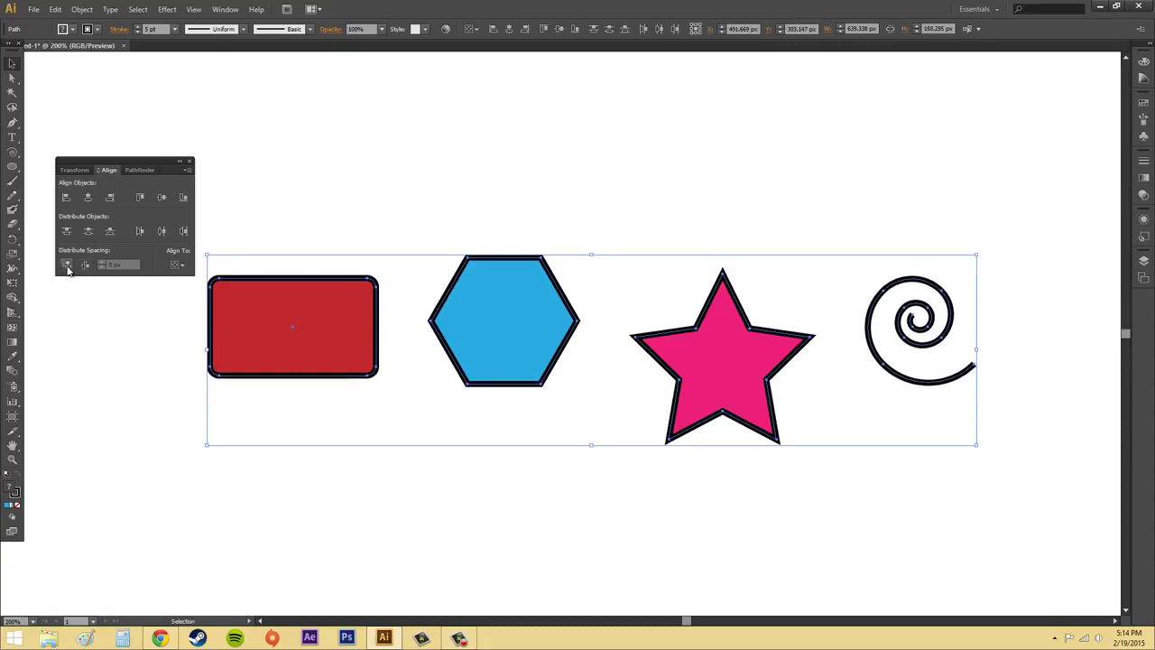
left_click(70, 267)
left_click(69, 268)
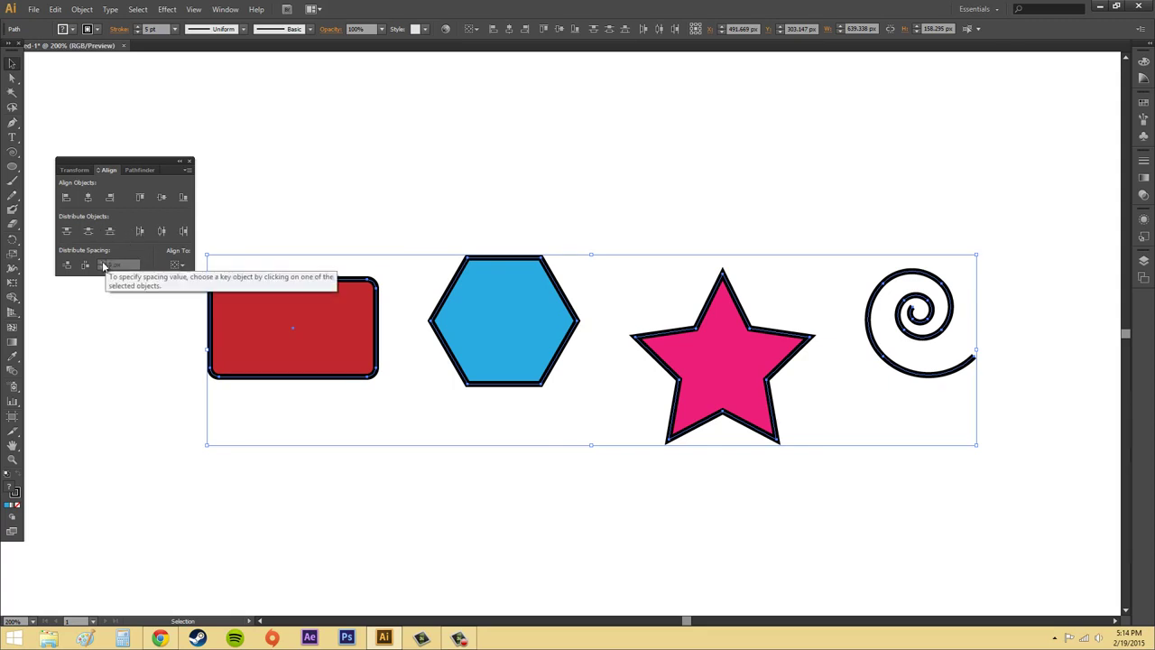
left_click(774, 190)
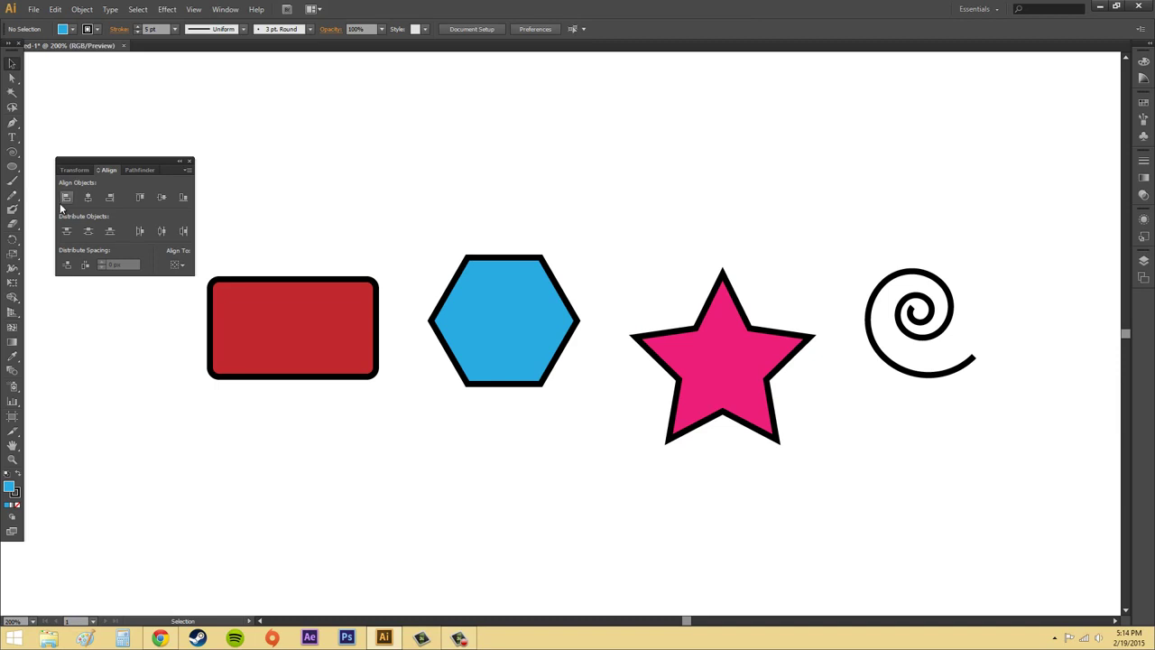
Step: Move the star, spiral and rectangle to the upper part of the canvas and the blue hexagon down, clear of them
left_click_drag(1062, 478, 609, 230)
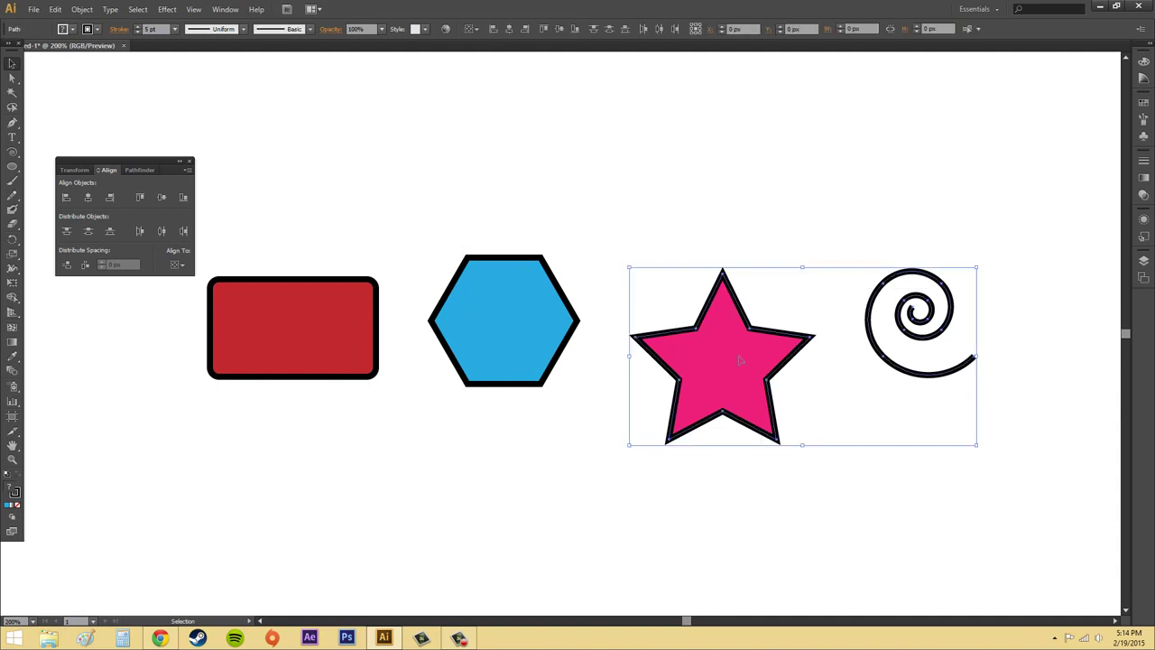
left_click_drag(721, 356, 791, 182)
left_click(758, 376)
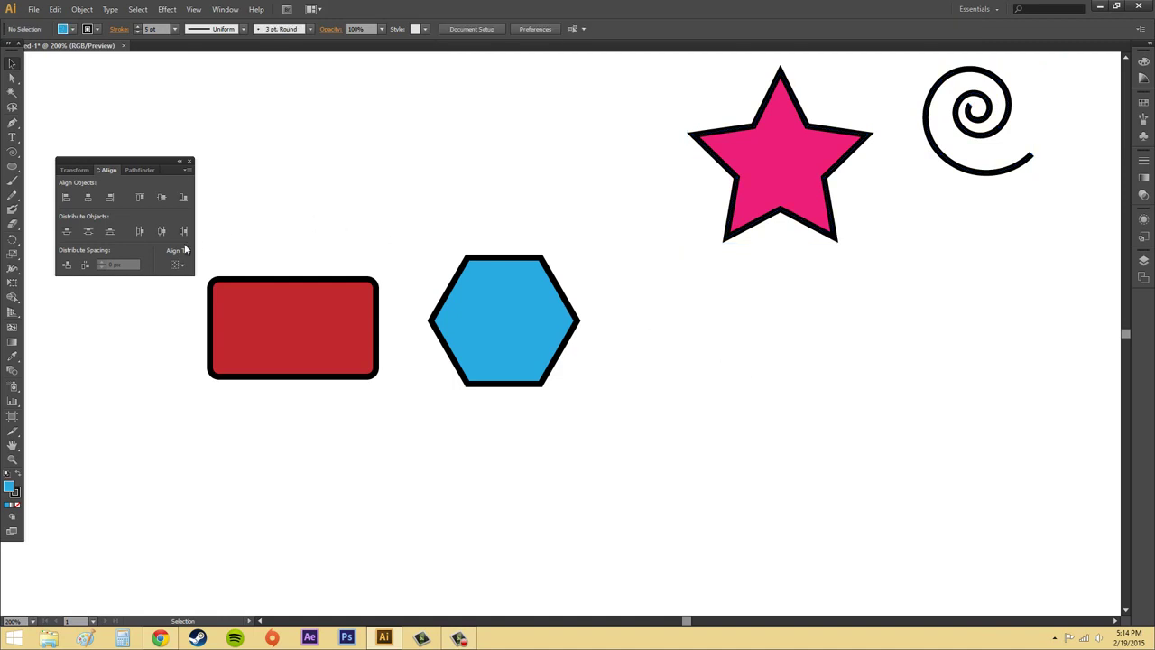
left_click(508, 311)
left_click_drag(508, 311, 598, 480)
left_click_drag(309, 350, 534, 317)
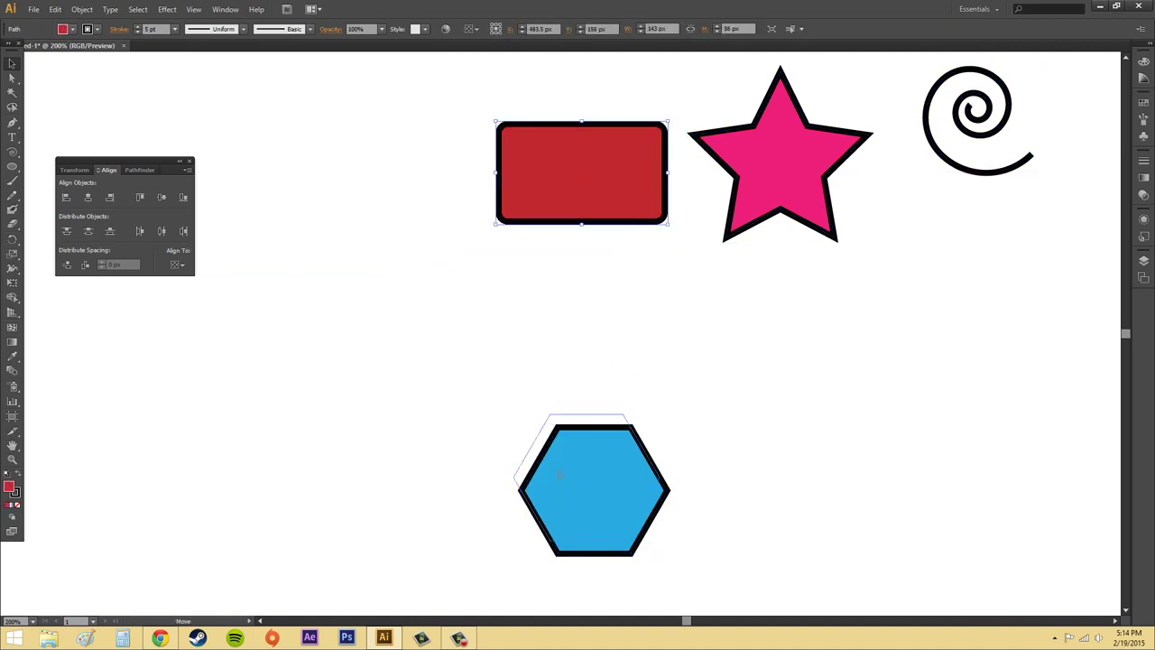
Step: Reposition the blue hexagon in the free area below the other shapes and make three copies, forming a row of four
left_click_drag(583, 508, 502, 415)
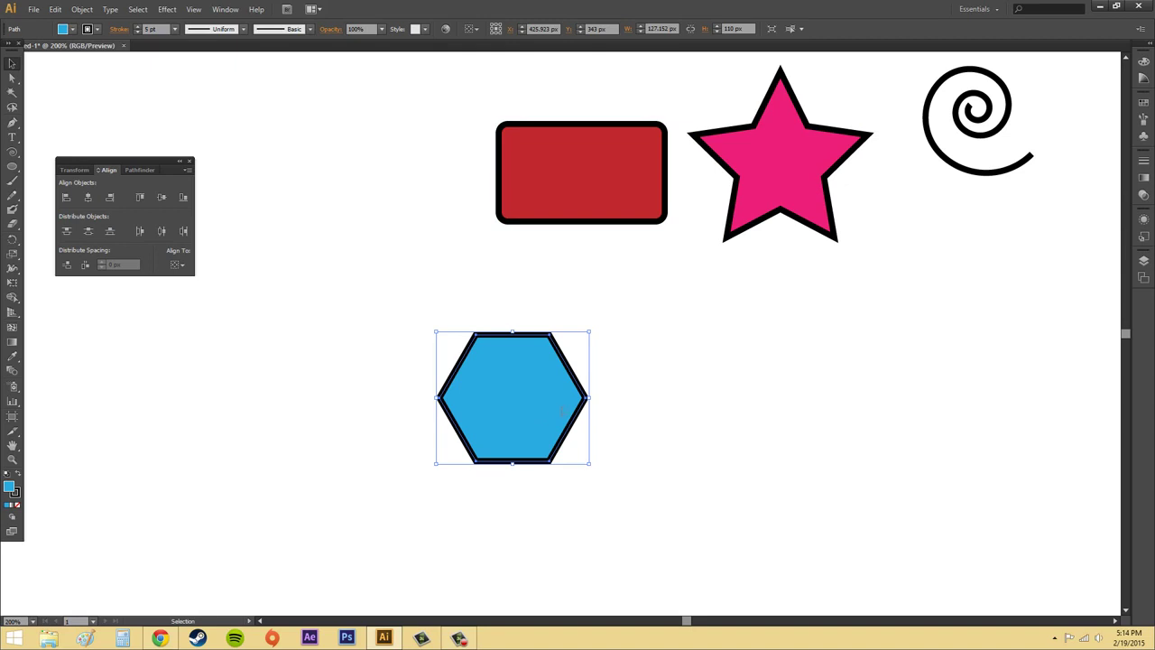
left_click_drag(581, 412, 337, 400)
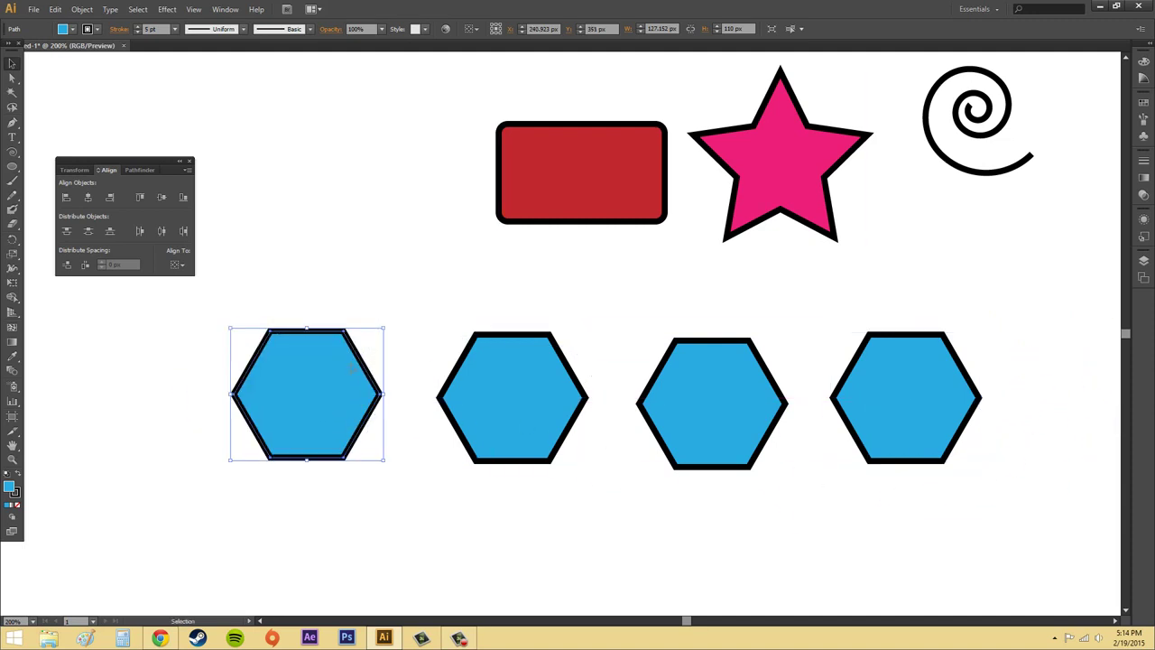
Step: Scale the first hexagon to about 92 × 80 px, shrink the second much smaller, and enlarge the third to about 183 × 158 px
left_click_drag(376, 331, 341, 365)
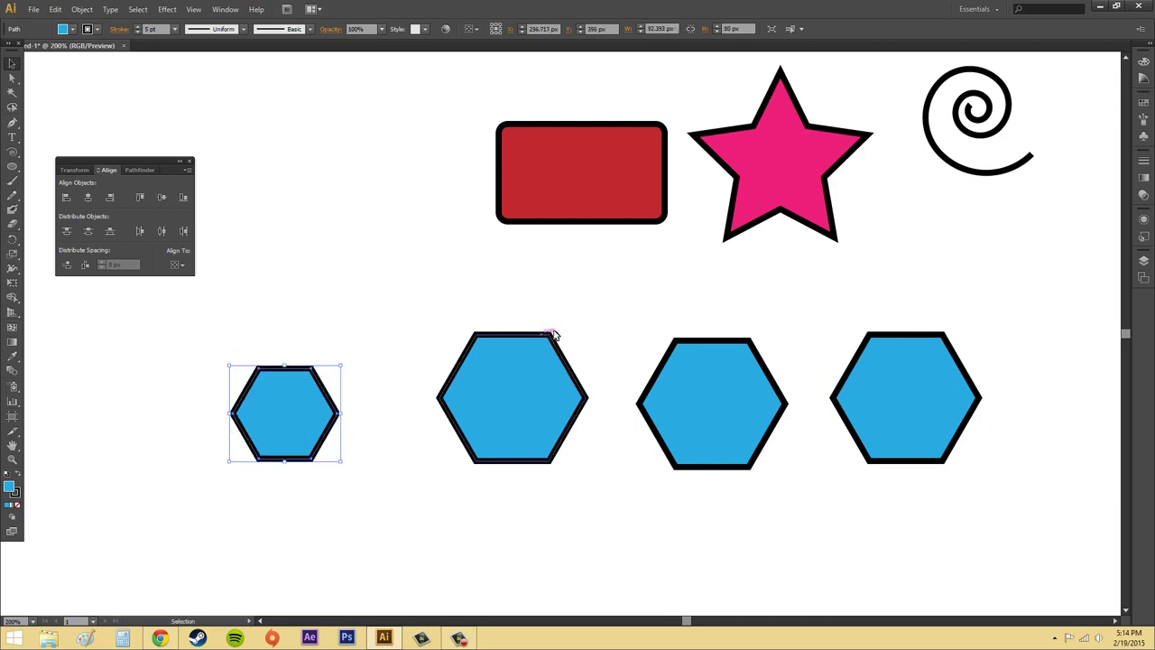
left_click(546, 341)
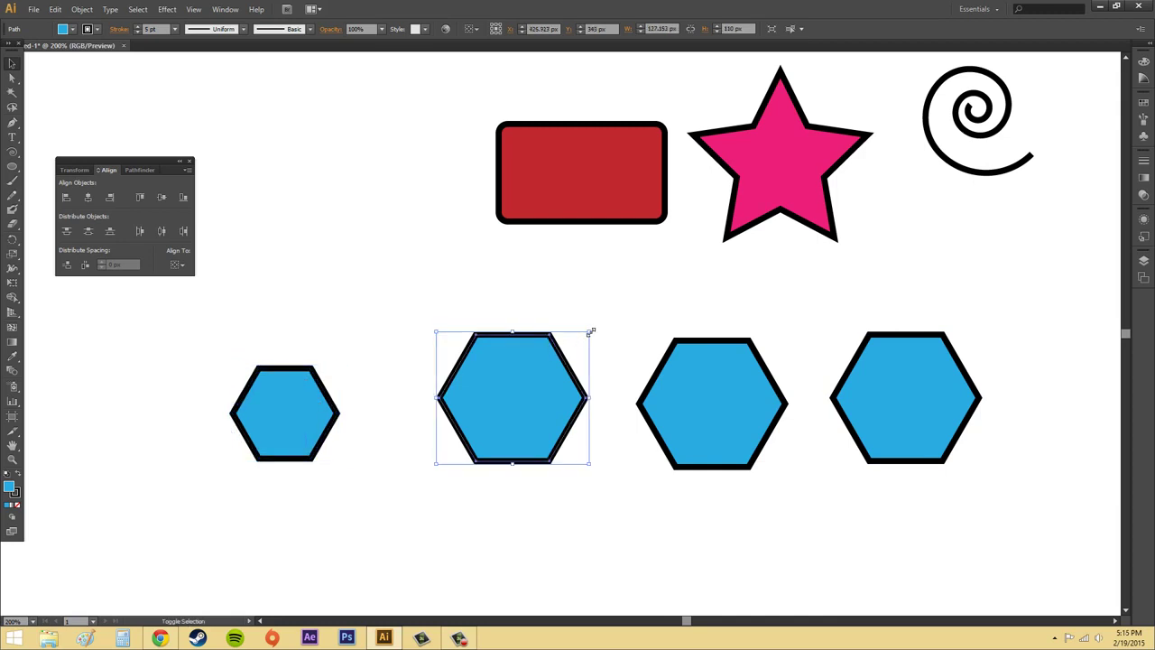
left_click_drag(590, 332, 497, 411)
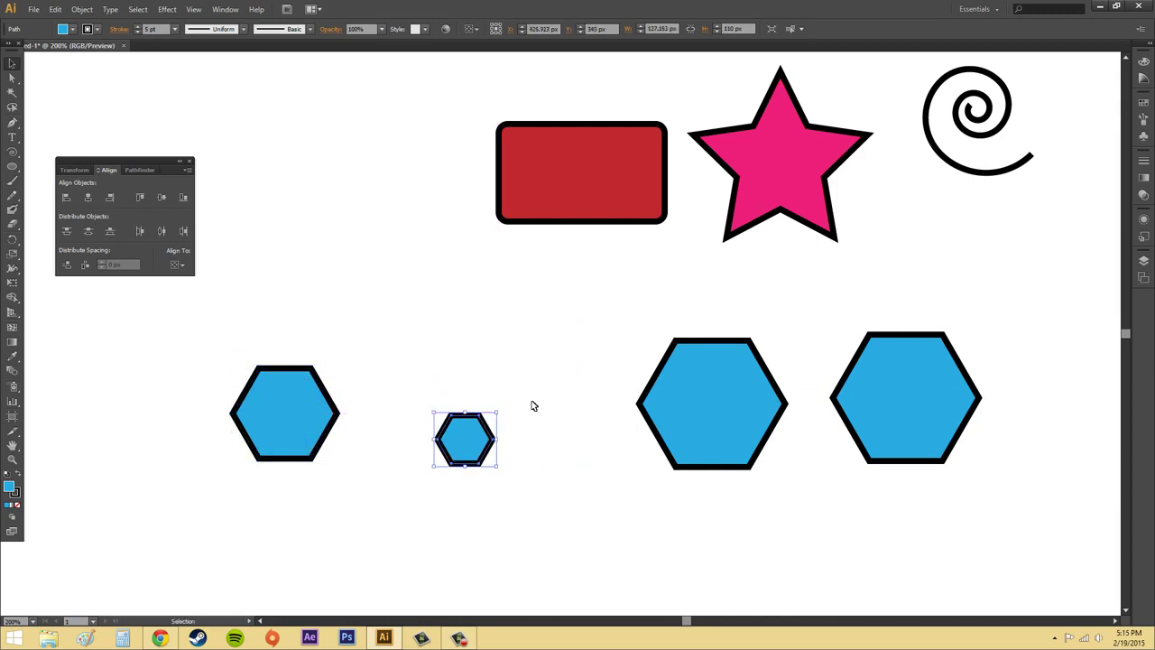
left_click(694, 383)
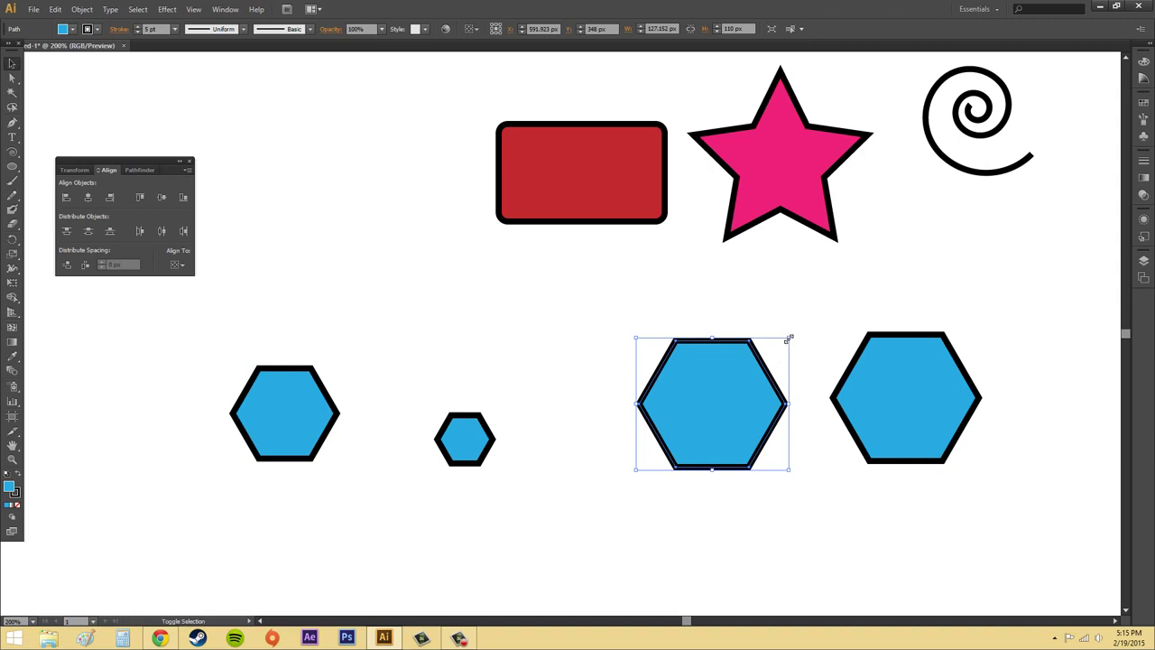
left_click_drag(788, 338, 858, 273)
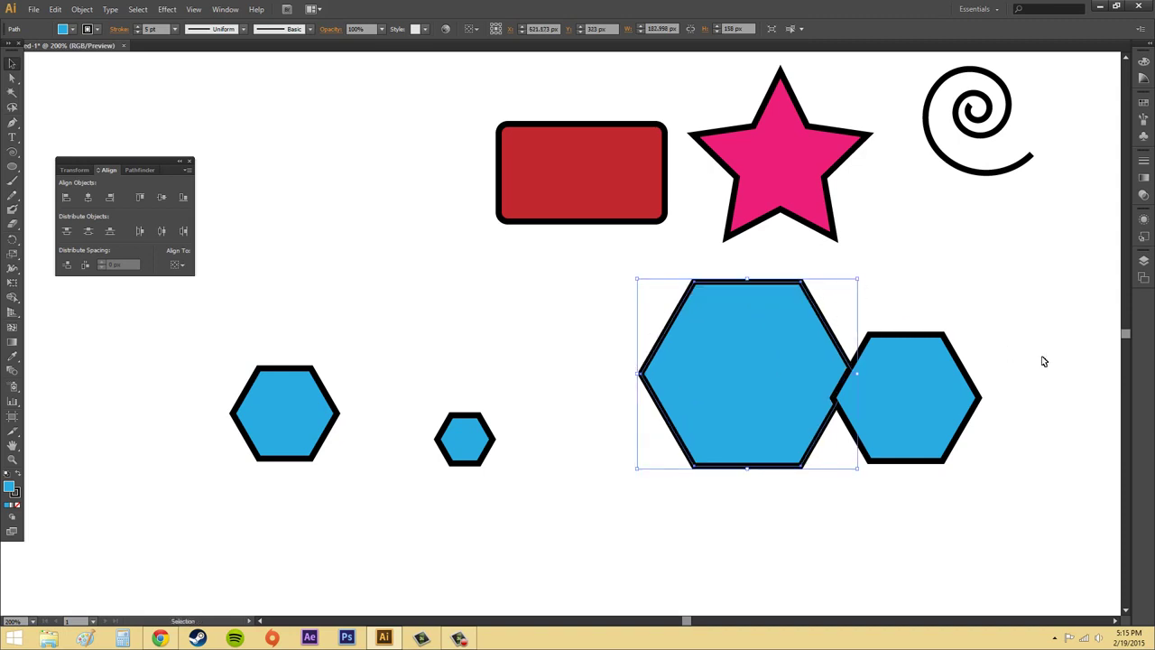
Step: Align all four hexagons to their common horizontal and vertical centers so they are concentric, and deselect them
left_click(945, 398)
left_click_drag(1047, 269, 181, 532)
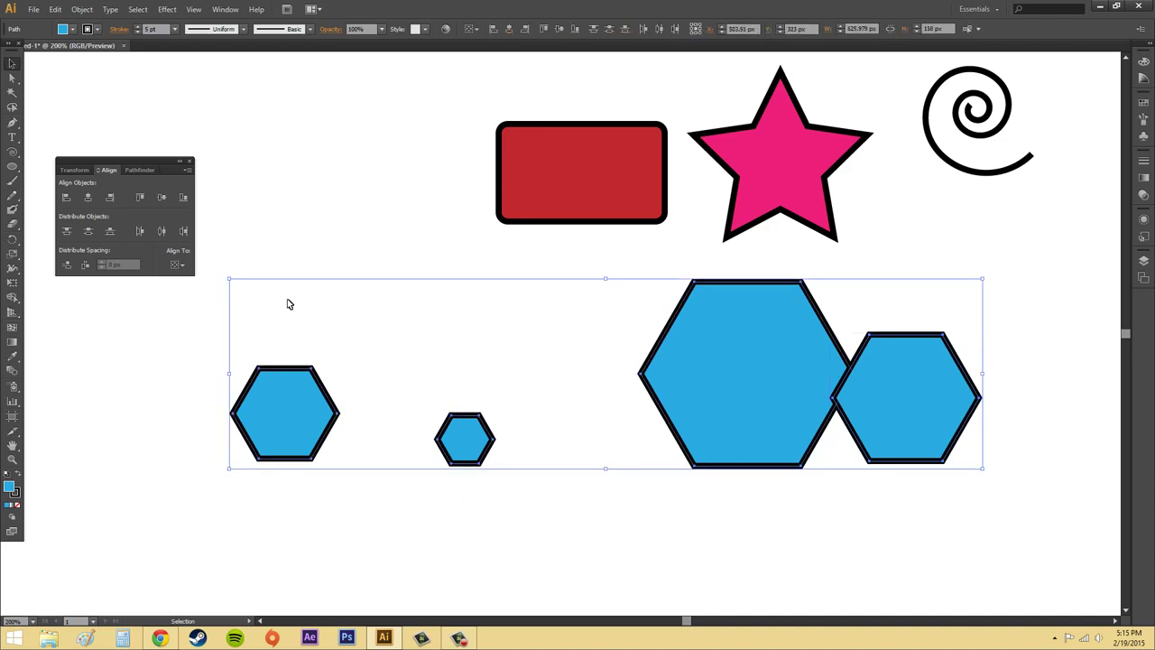
left_click(88, 196)
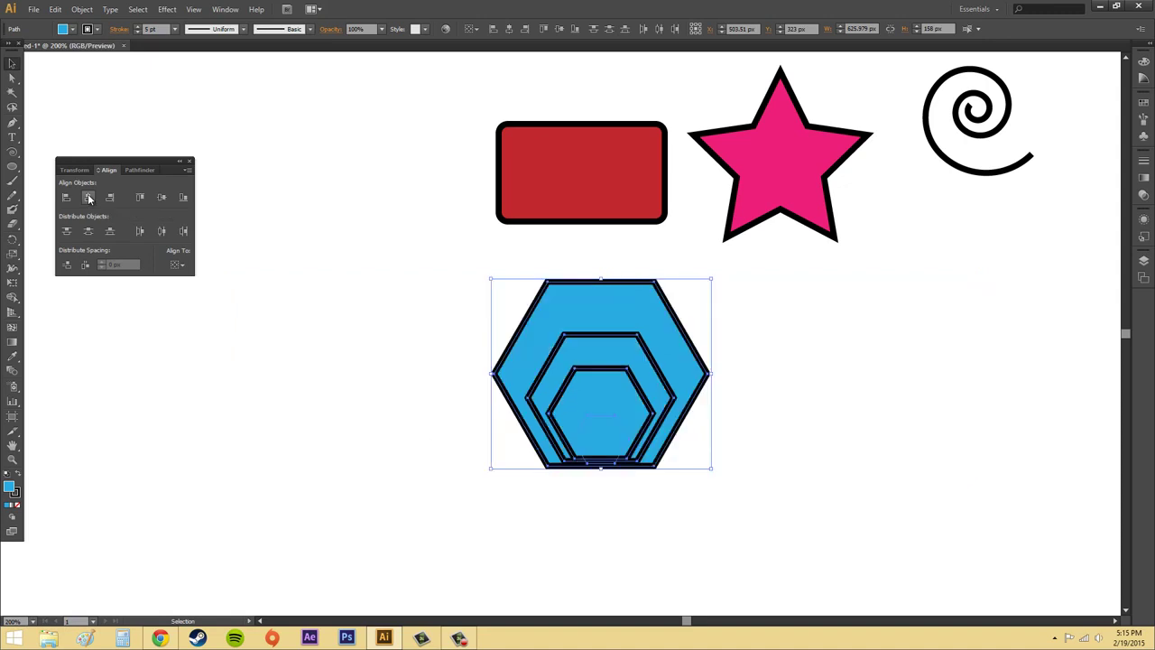
left_click(162, 197)
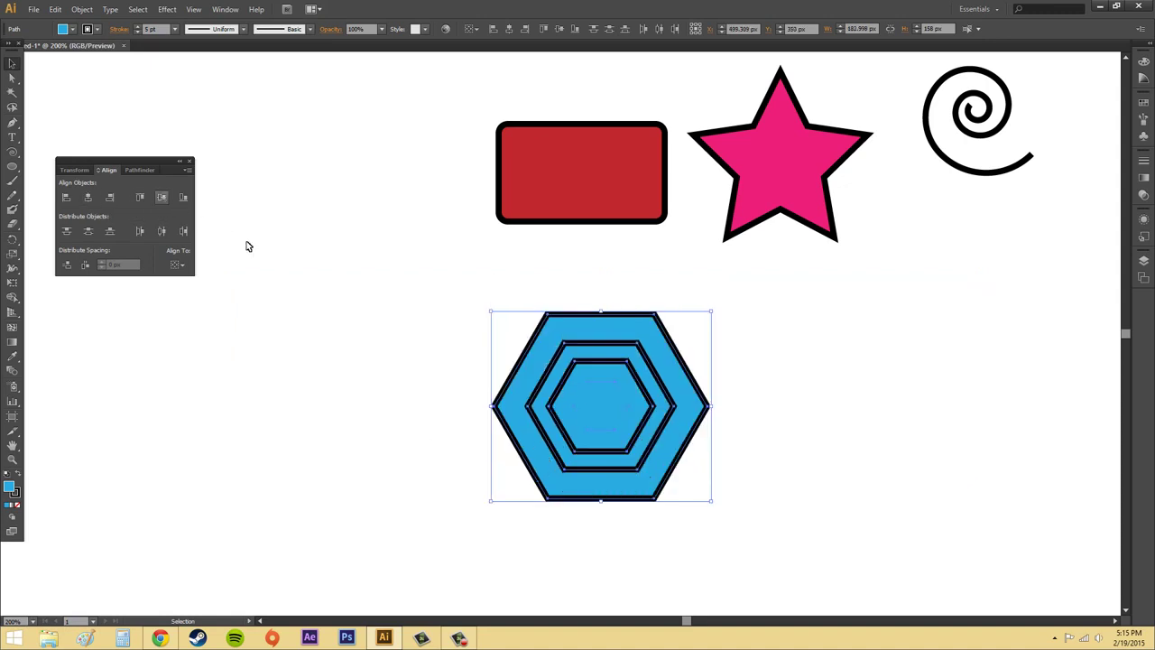
left_click(816, 403)
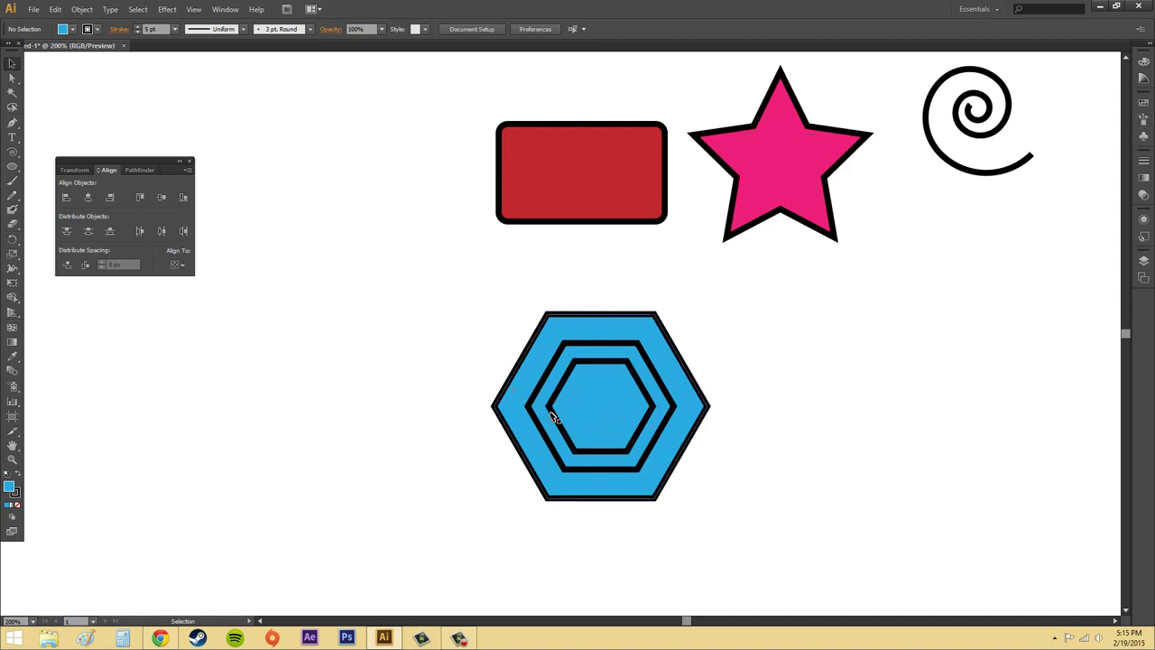
Step: Identify the smallest hexagon's path in Layer 1 by toggling path visibility, and move it above the other three hexagons in the stacking order
left_click(1142, 264)
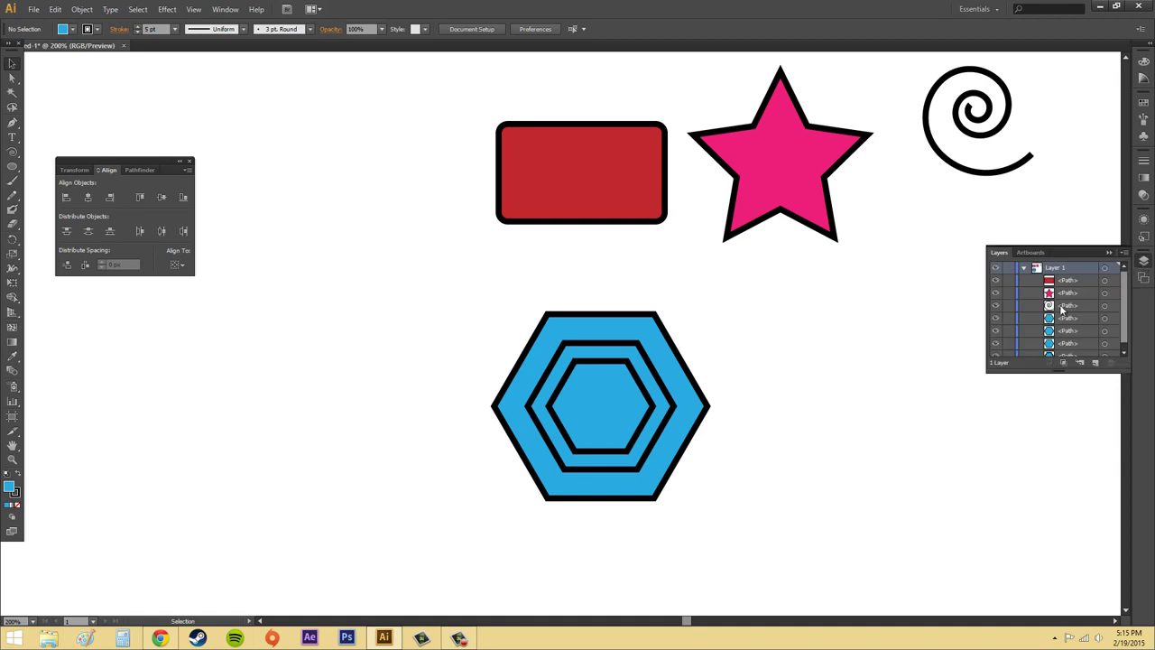
left_click(995, 311)
left_click(996, 321)
left_click(996, 333)
left_click(996, 333)
left_click(996, 346)
left_click(996, 347)
scroll(1042, 341, "down", 1)
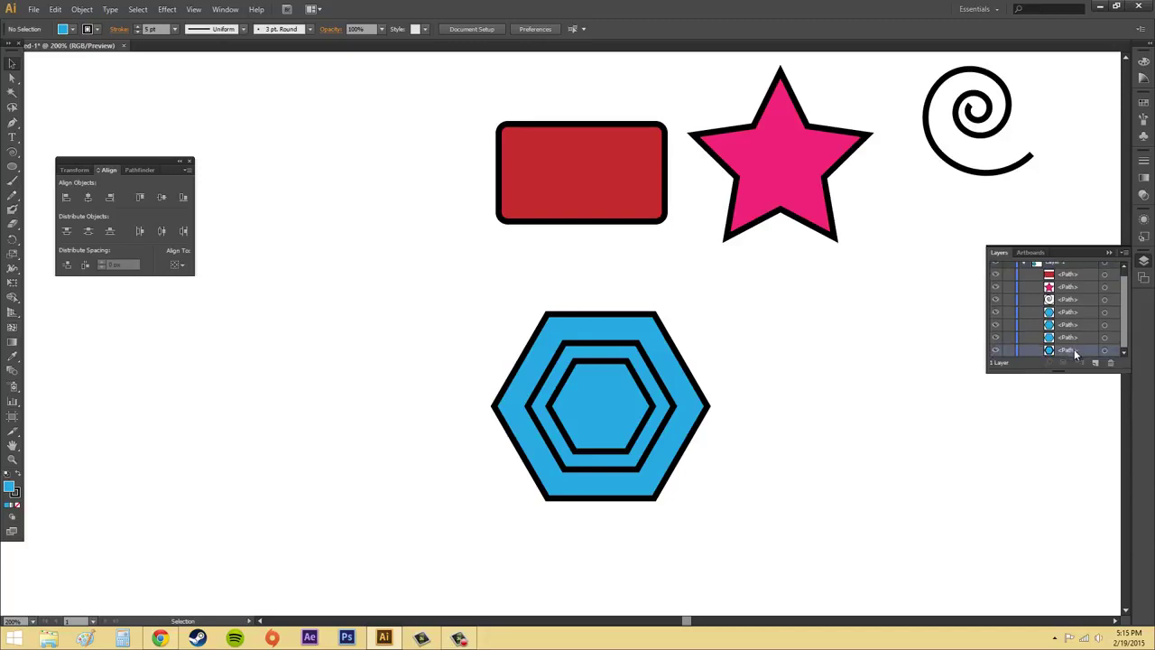
left_click_drag(1074, 348, 1079, 310)
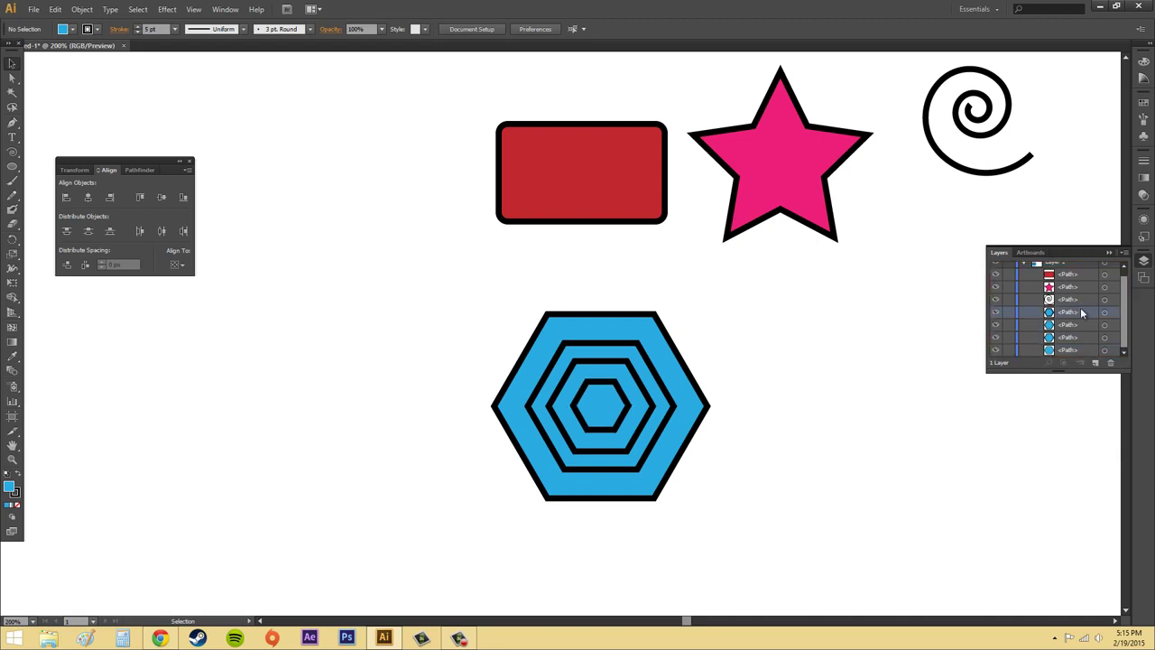